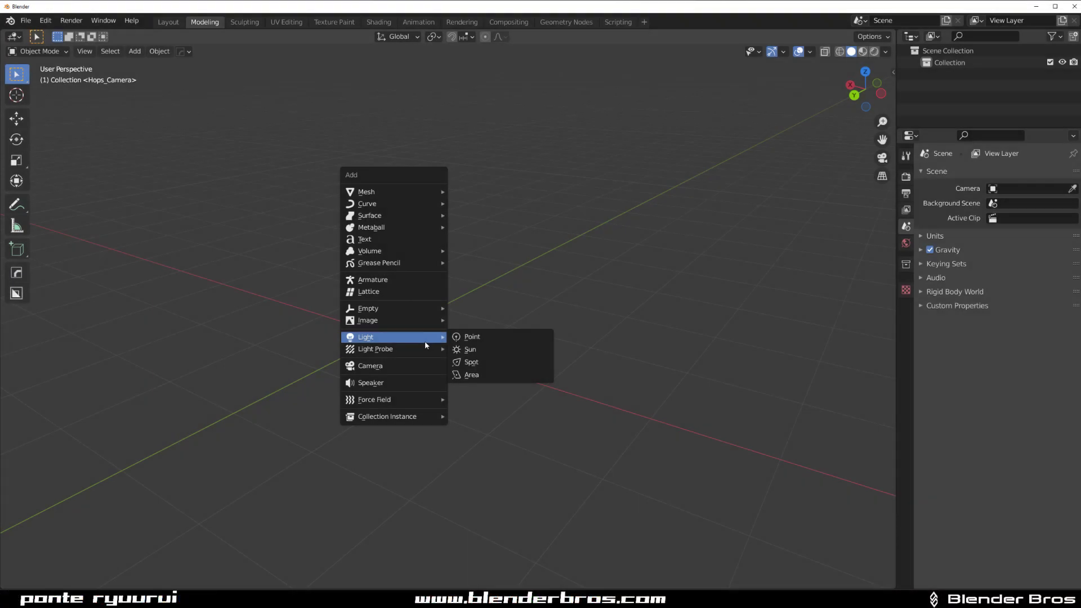
Add a cube mesh at the world origin
mouse_move(405, 194)
click(478, 219)
scroll(478, 220, up, 8)
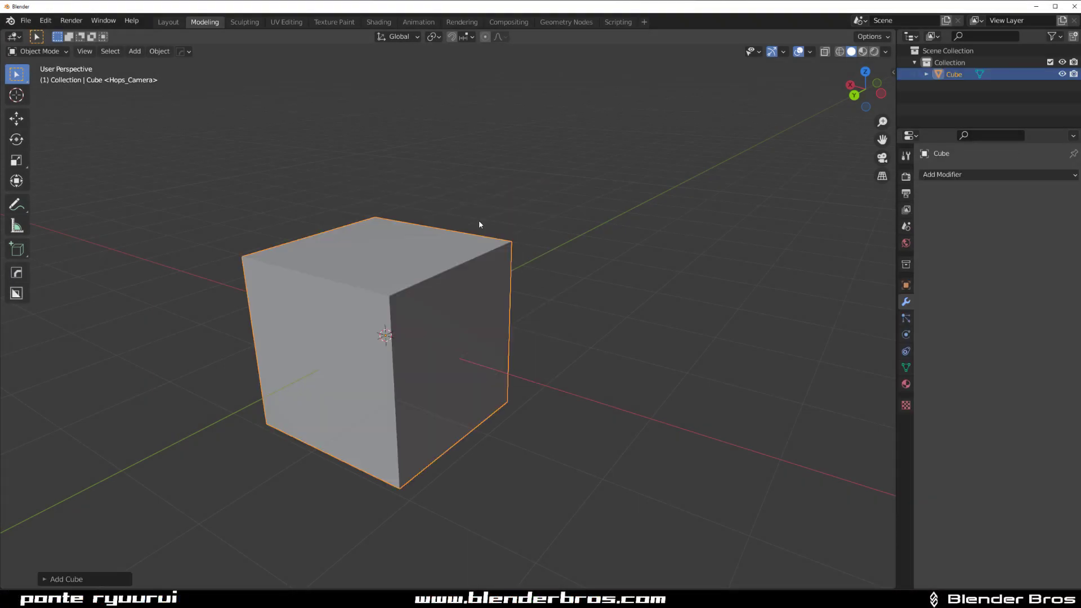
scroll(458, 350, down, 8)
scroll(487, 350, up, 2)
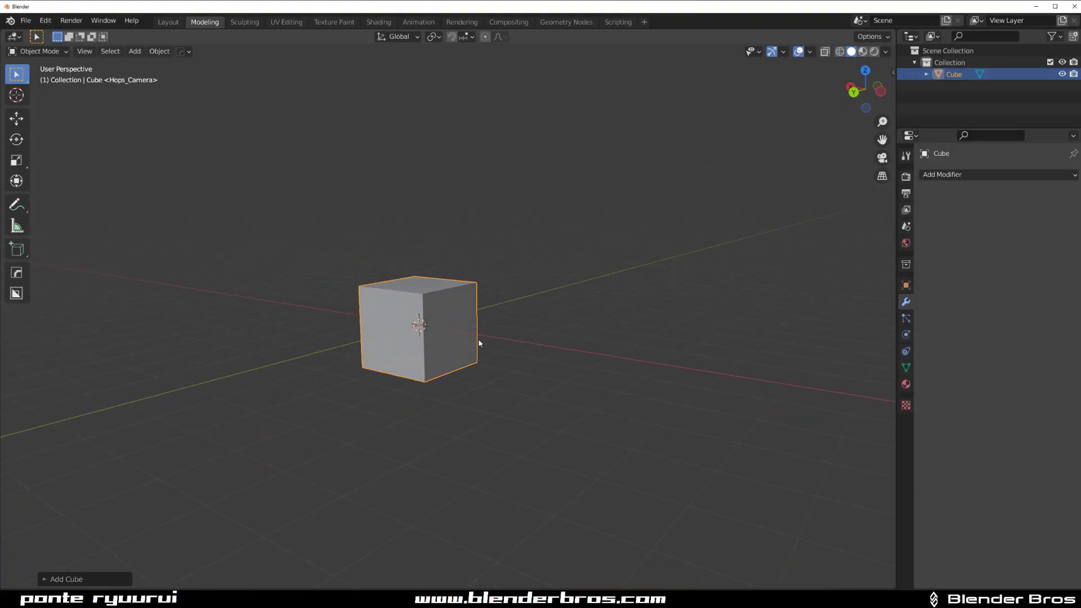
Raise the cube about 1.7 m along the global Z axis and rotate it into a tilted position
key(g)
key(z)
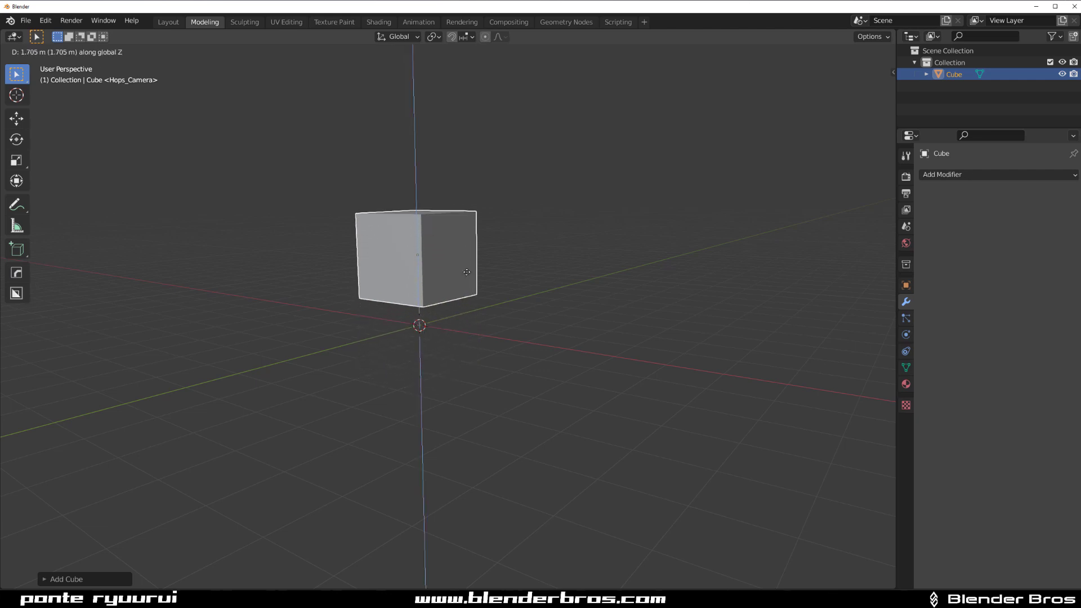
click(544, 268)
key(r)
click(521, 330)
Add a plane mesh at the origin and scale it up about 11 times as a ground surface
key(shift+a)
mouse_move(520, 331)
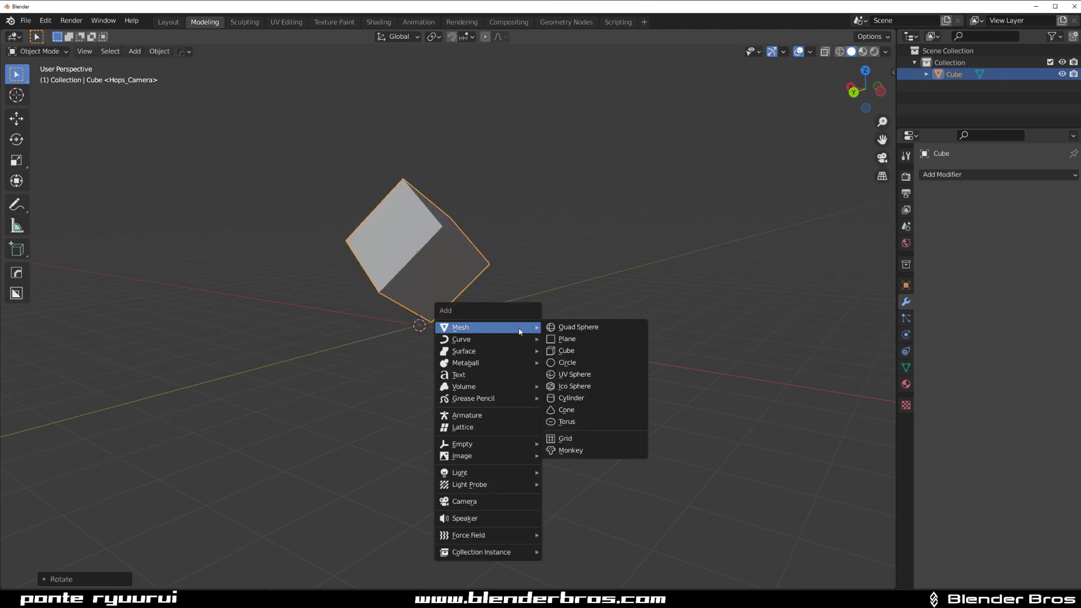
click(570, 341)
scroll(568, 344, down, 2)
key(s)
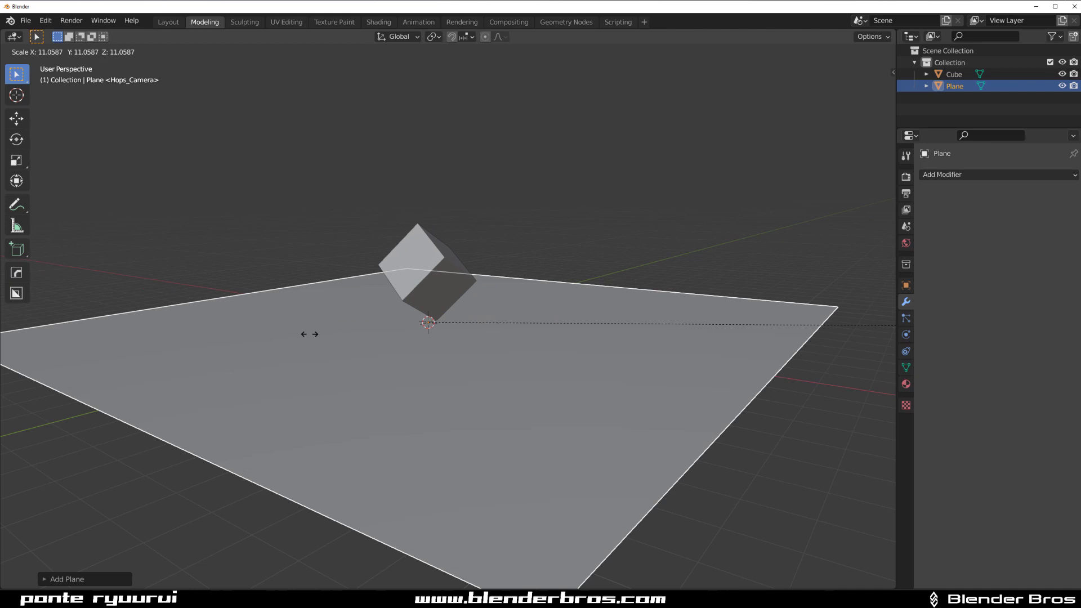
click(430, 305)
Assign a new blank material to the ground plane and another one to the cube
key(alt+m)
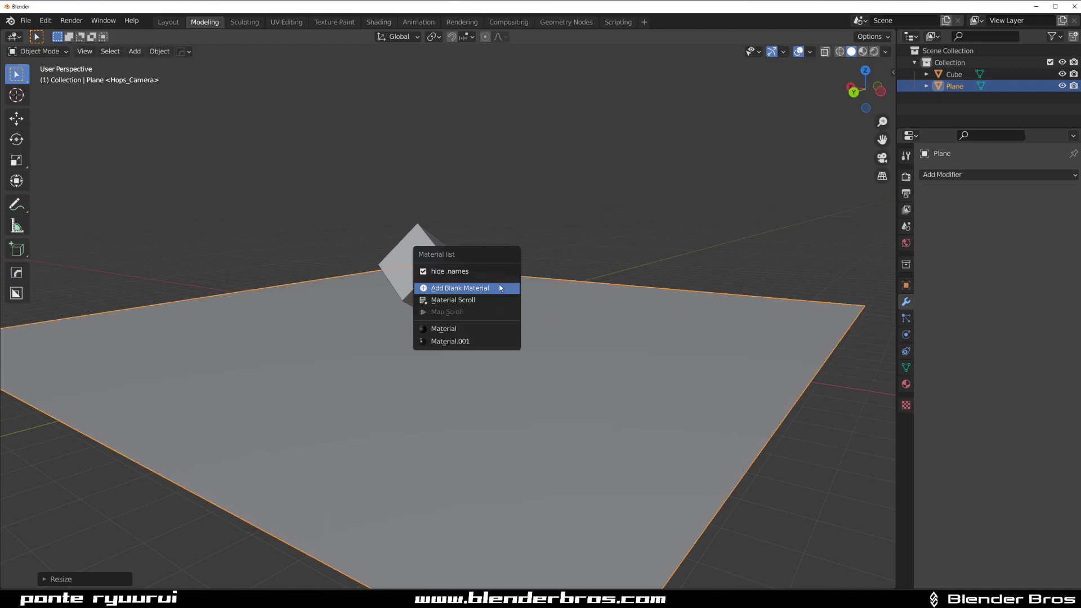
click(499, 286)
click(450, 276)
key(alt+m)
click(450, 275)
Bevel the cube's edges by about 0.05 m with 3 segments, and sharpen it with a Weighted Normal modifier
middle_drag(455, 289, 490, 306)
key(q)
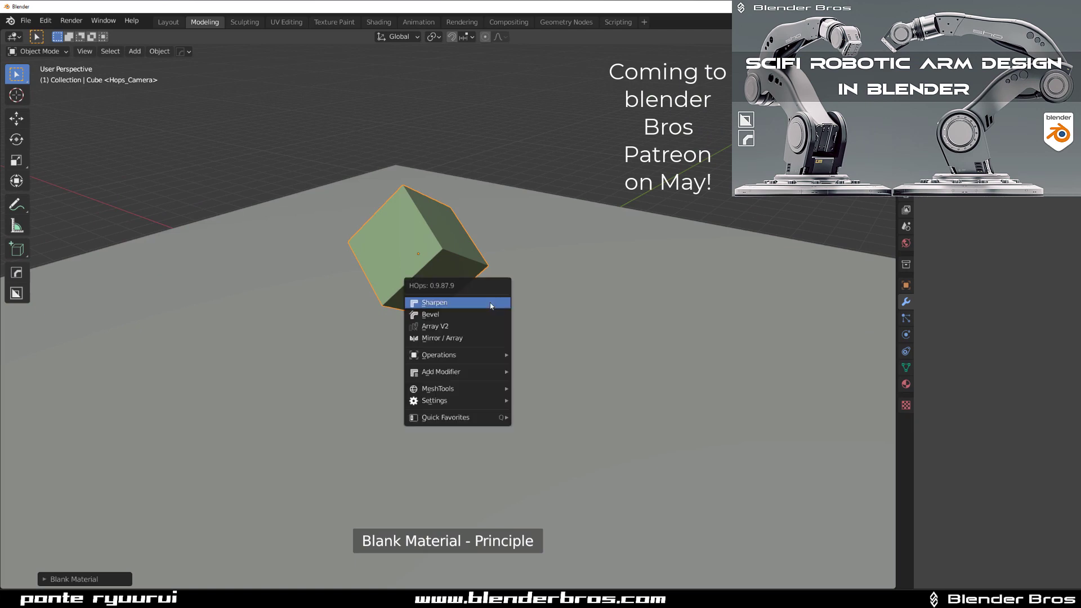
click(488, 305)
click(478, 313)
key(q)
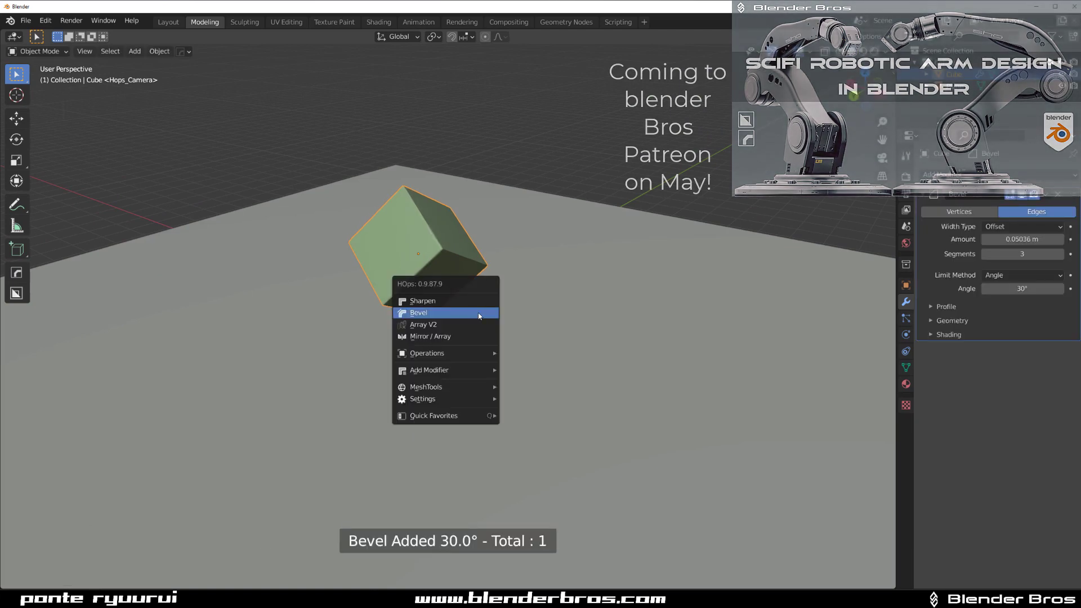
click(473, 300)
scroll(473, 301, down, 3)
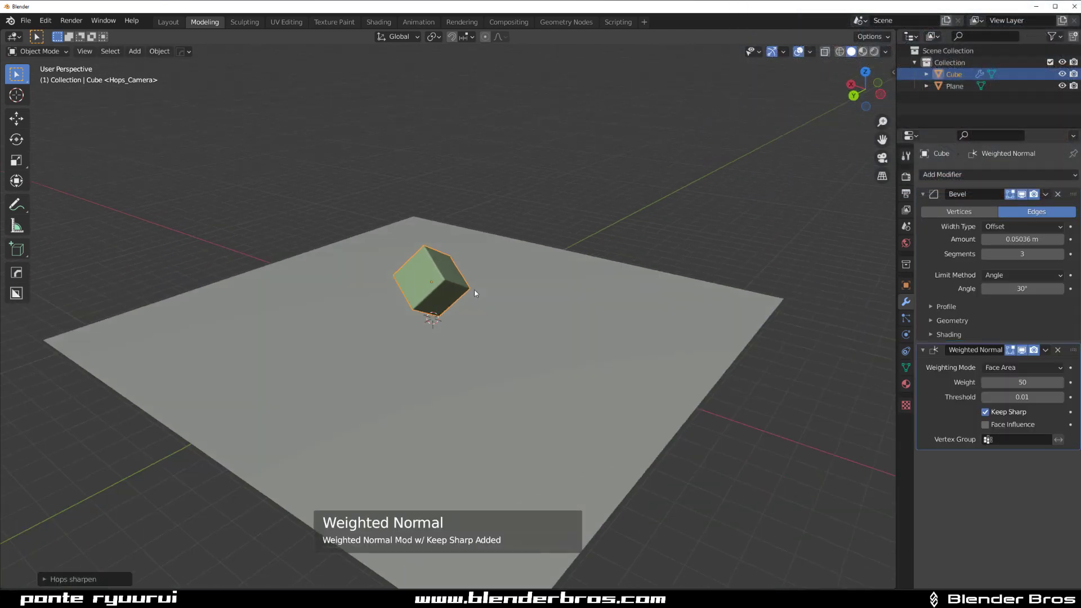
Create a camera from a low, close-up view of the tilted cube
middle_drag(474, 291, 478, 276)
scroll(538, 344, up, 8)
middle_drag(541, 346, 575, 311)
scroll(576, 311, down, 2)
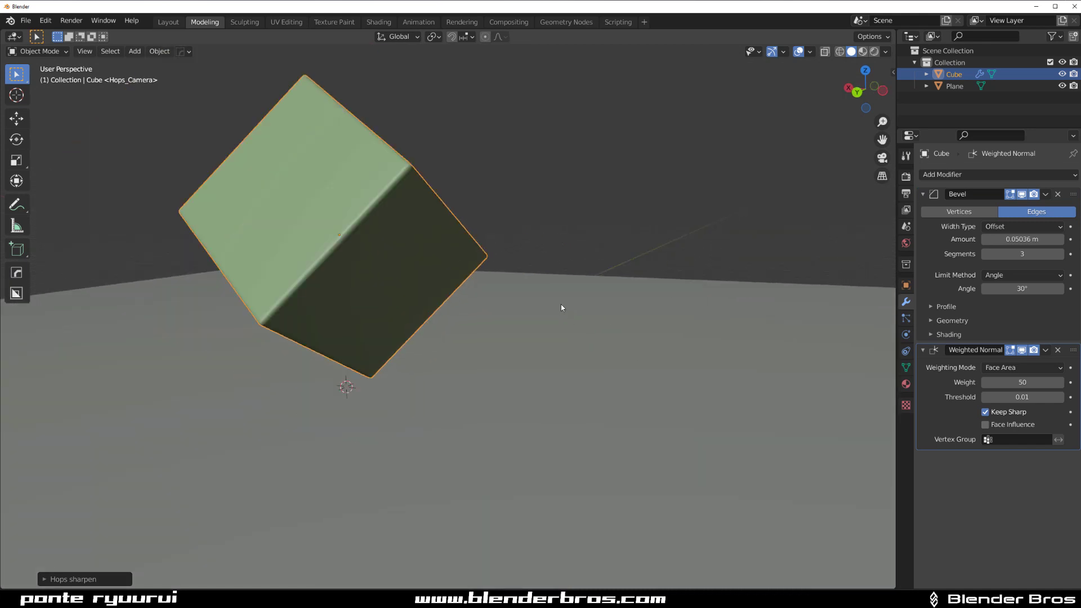
key(Page_Down)
click(443, 192)
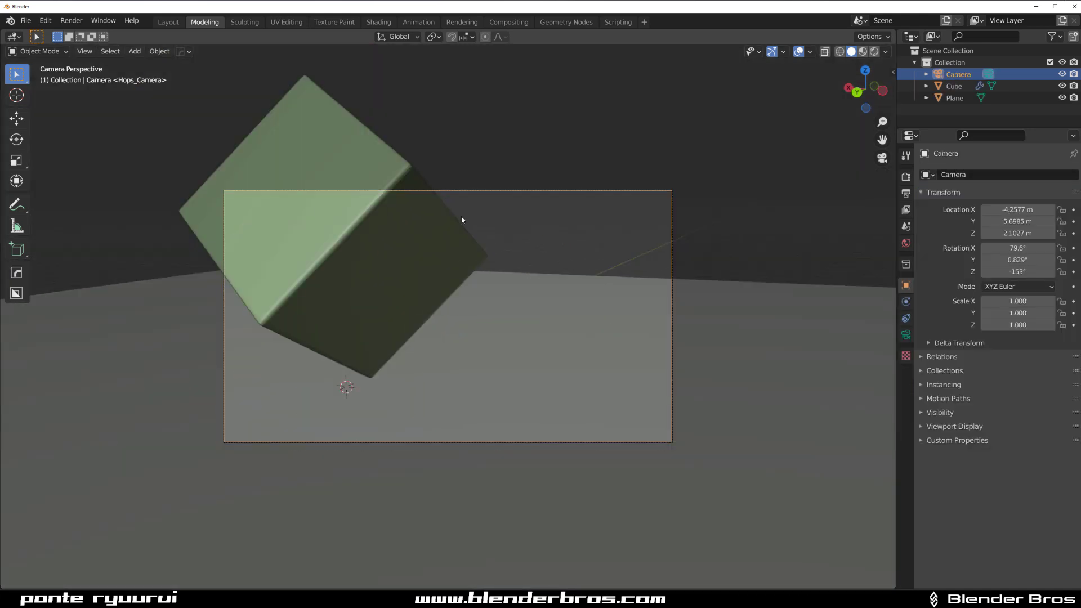
Lock the camera to the view and reframe it so the whole cube fits inside the camera frame
shift+middle_drag(510, 272, 584, 345)
click(489, 327)
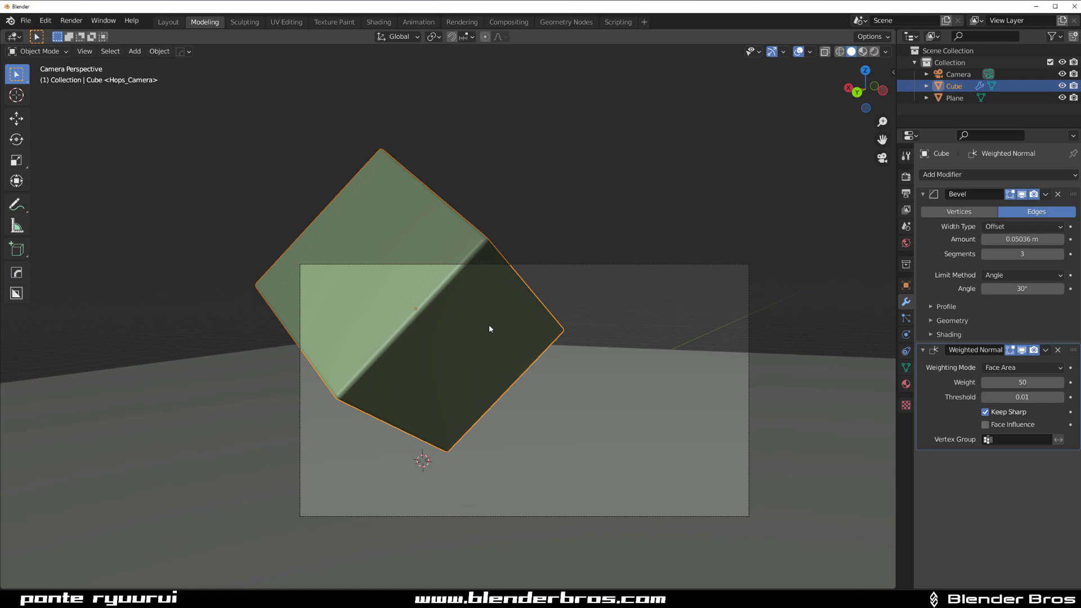
shift+middle_drag(466, 316, 371, 288)
click(470, 248)
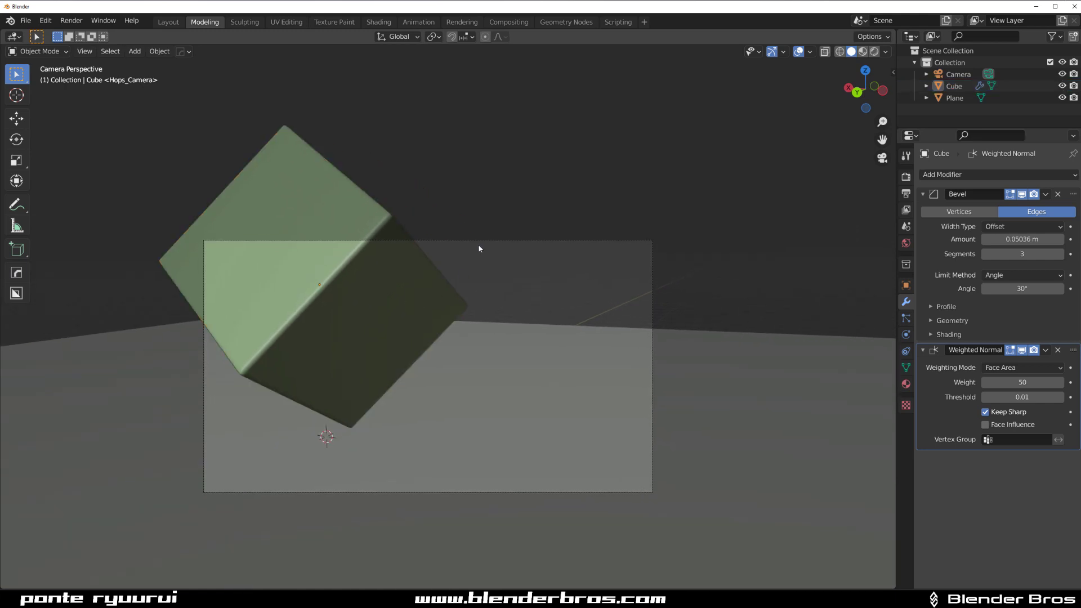
click(479, 243)
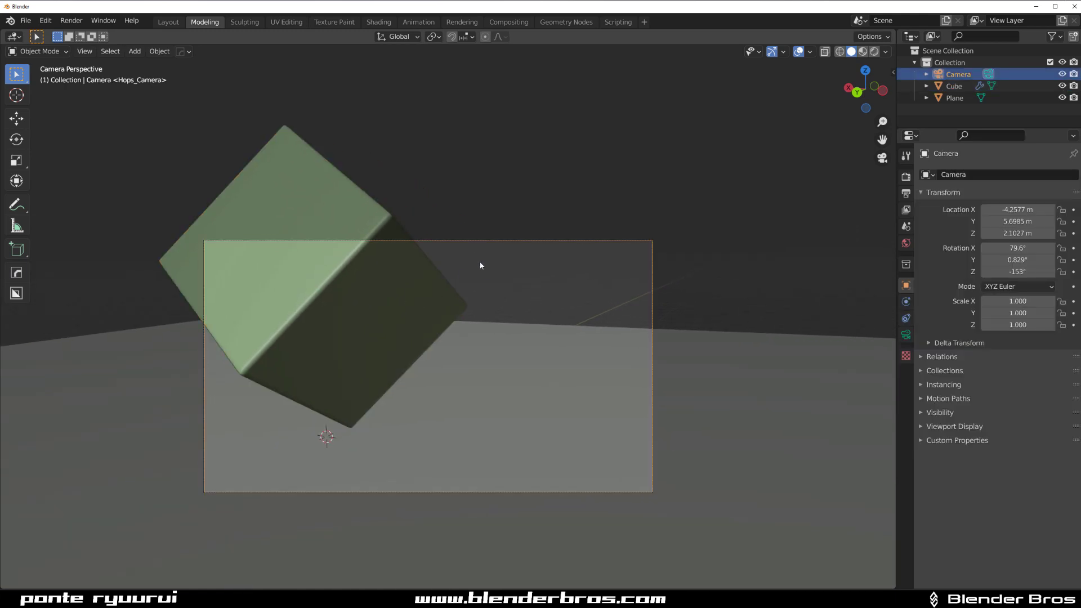
key(Page_Down)
click(364, 188)
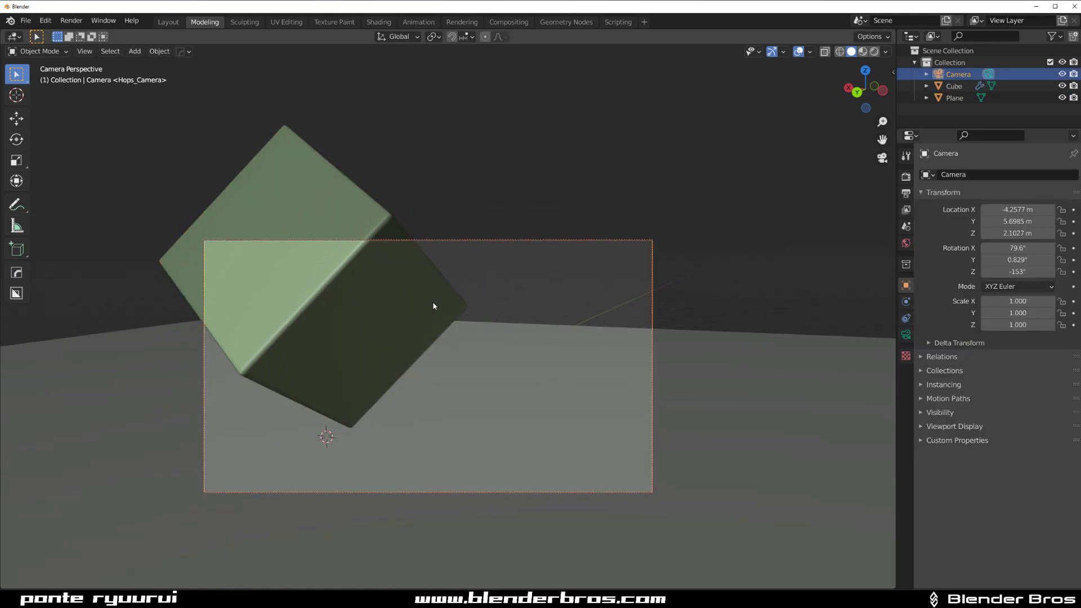
shift+middle_drag(432, 302, 445, 342)
click(429, 325)
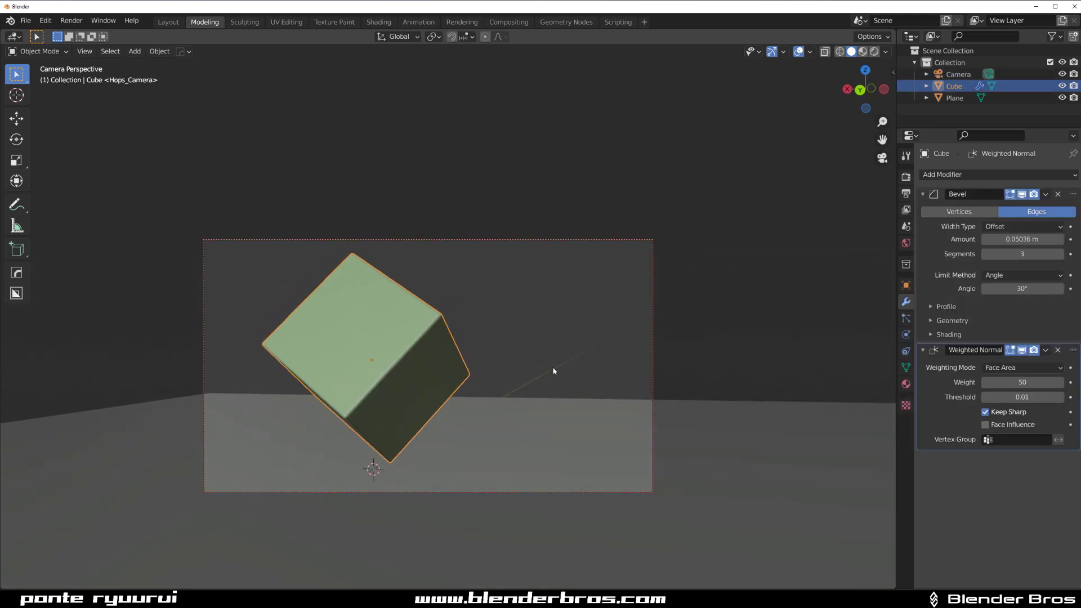
Unlock the camera from the view to keep the framing fixed
key(grave)
click(337, 232)
scroll(450, 318, down, 1)
scroll(467, 321, up, 2)
Add a spot light and move it above and beside the cube, to a height of about 5.87 m
key(shift+a)
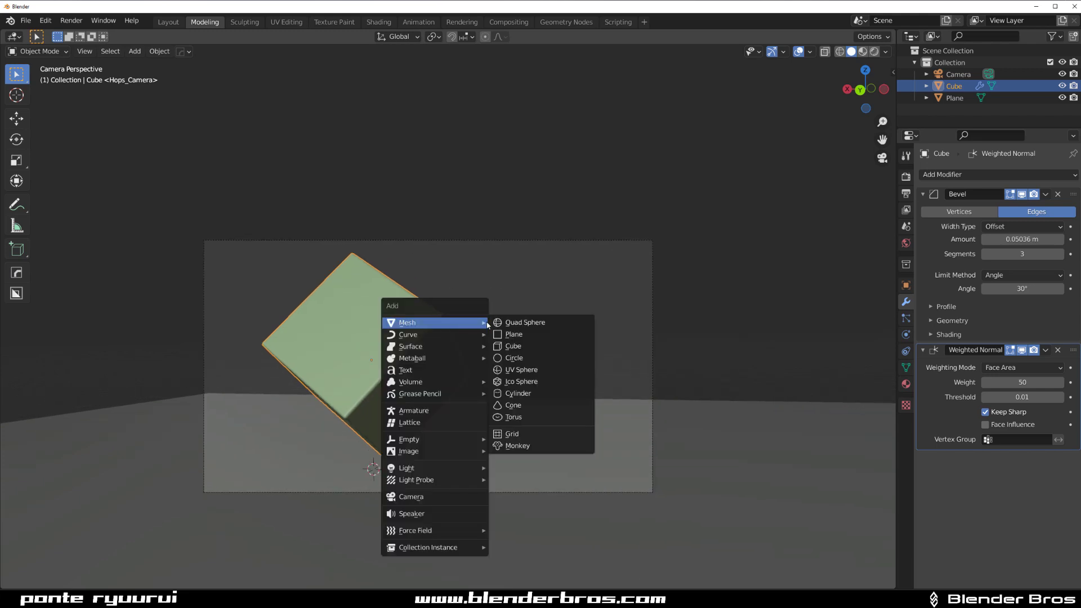
mouse_move(448, 470)
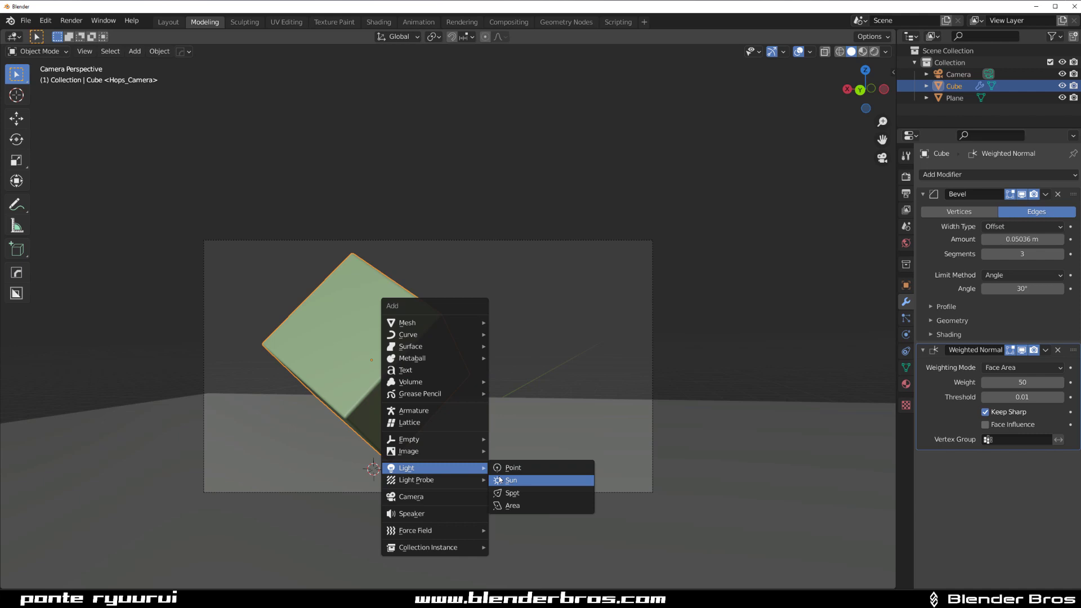
click(511, 493)
key(g)
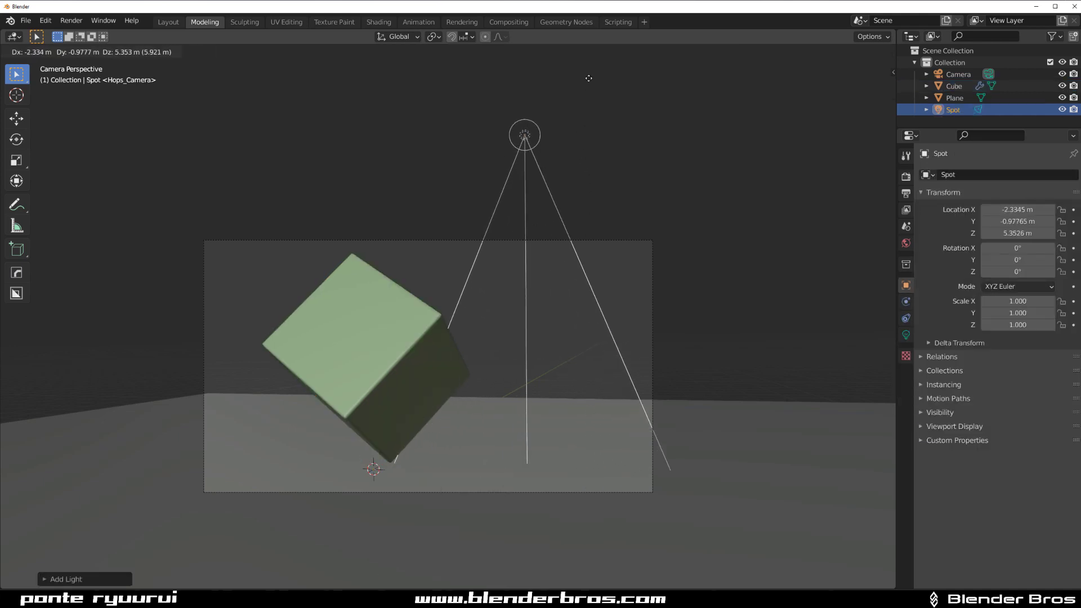
click(586, 55)
Scale the spot light down to about 0.674 and aim it at the cube
scroll(677, 294, down, 2)
key(s)
click(600, 272)
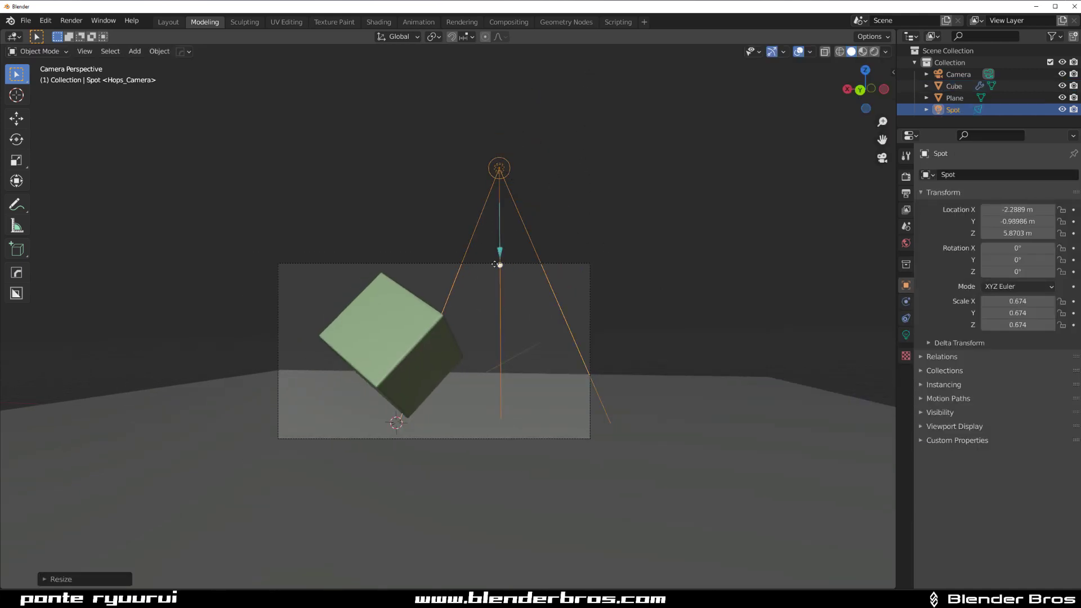
drag(501, 264, 400, 309)
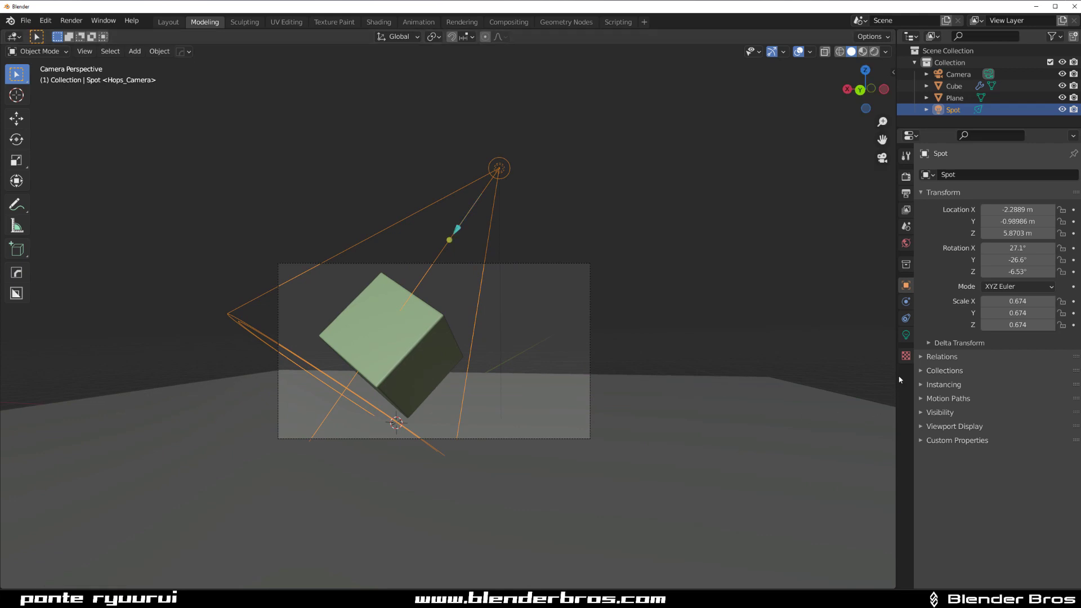
click(905, 319)
click(979, 174)
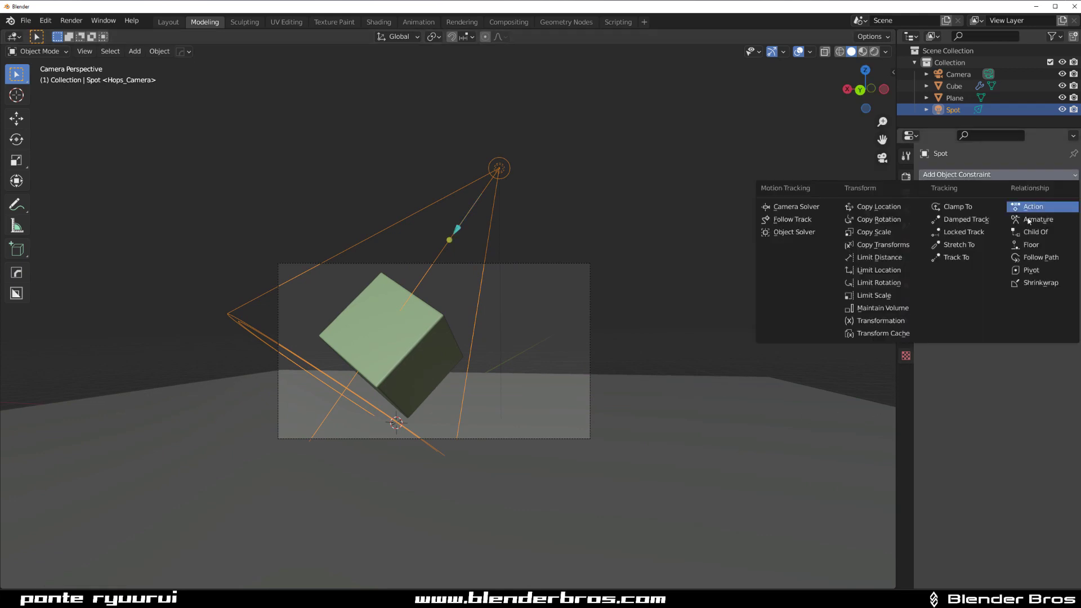
click(968, 255)
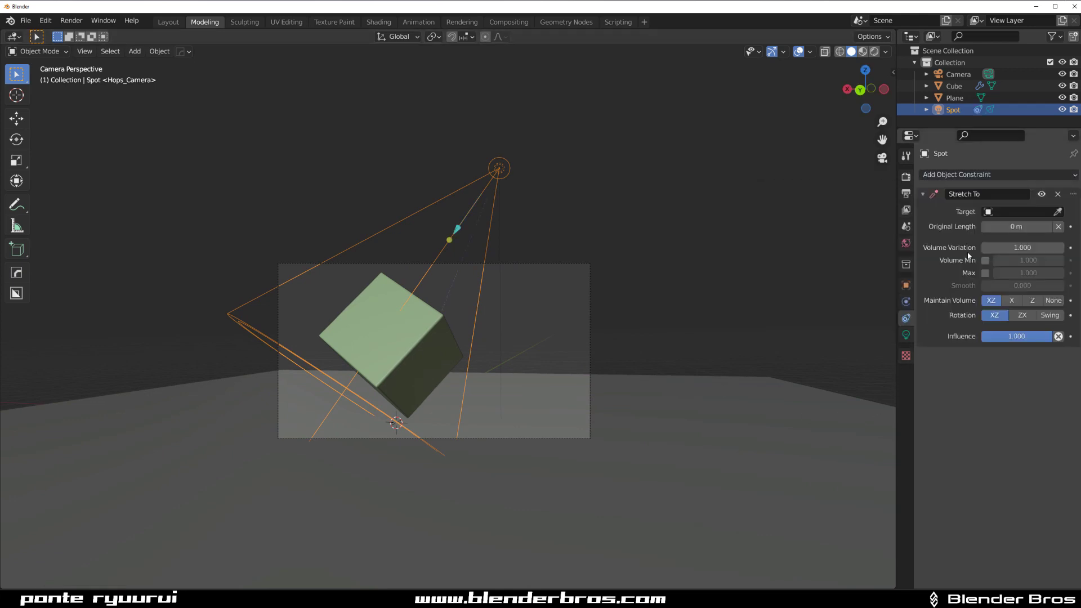
click(1051, 194)
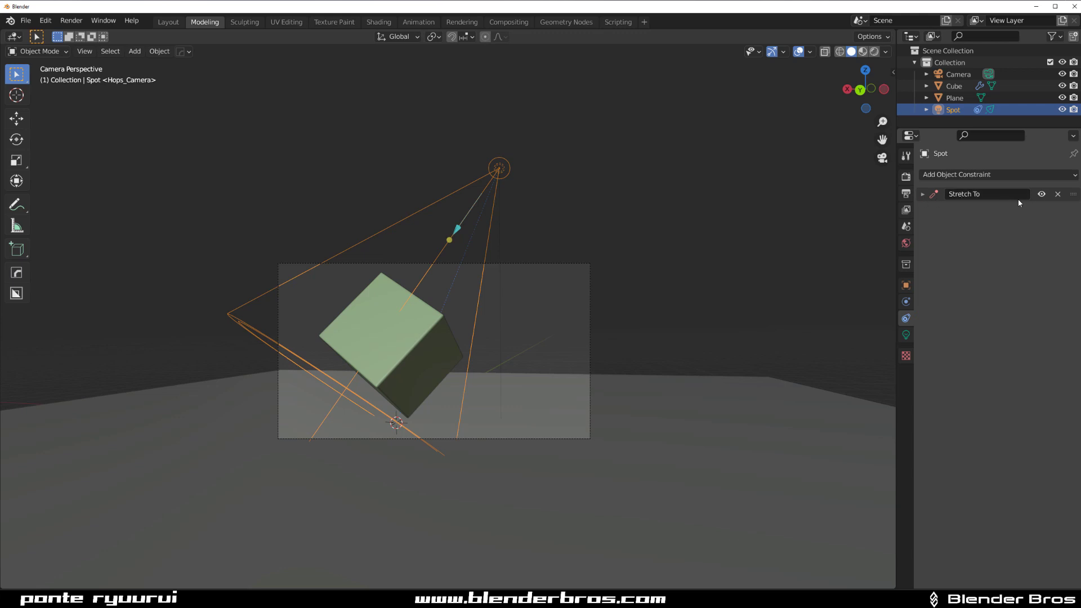
click(1058, 193)
Add a Track To constraint to the spot light with the cube as its target
click(982, 174)
click(1000, 260)
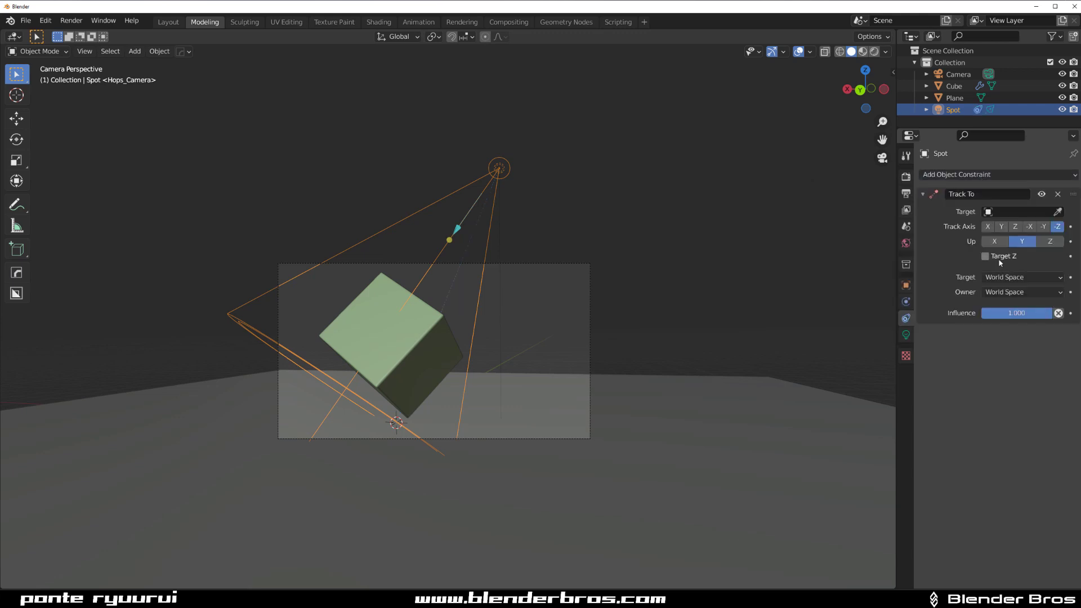
click(1057, 212)
click(455, 336)
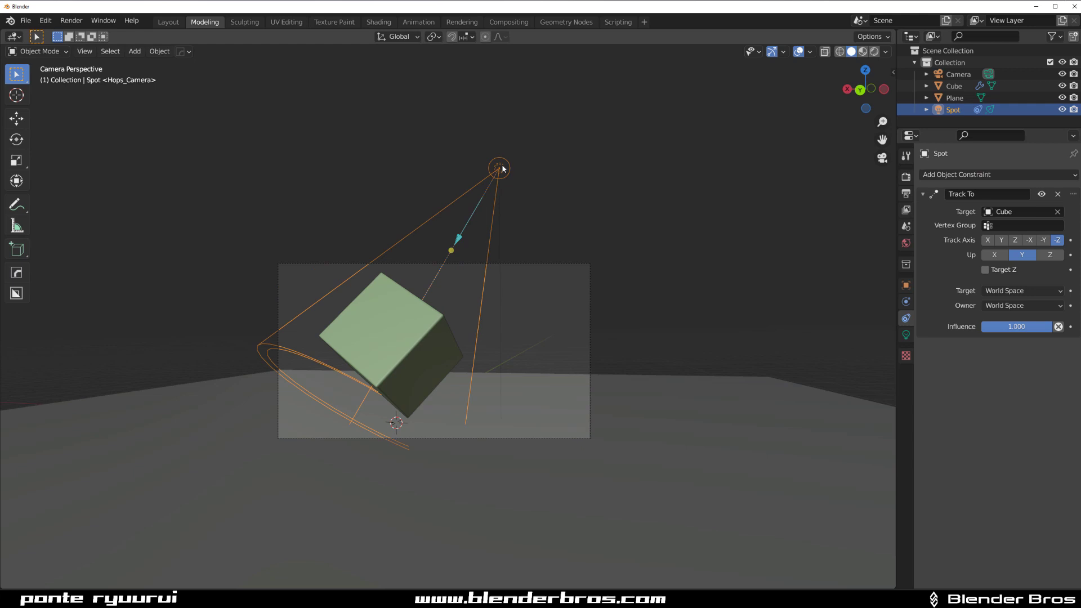
Move the spot light along the global Y axis toward the camera
key(g)
key(y)
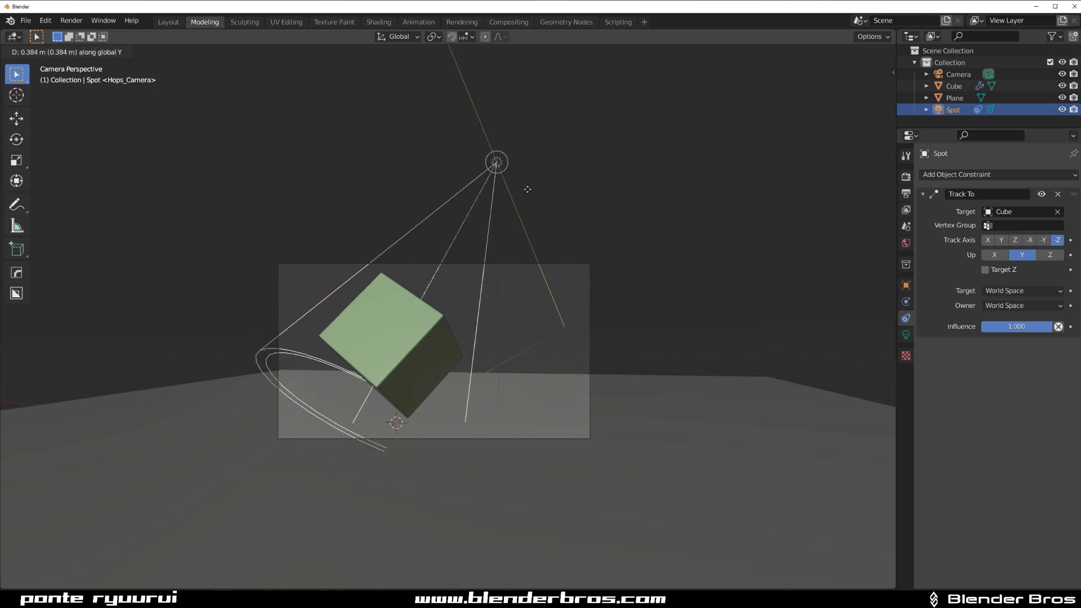
click(375, 164)
Set the spot light's power to 4000 W
click(905, 334)
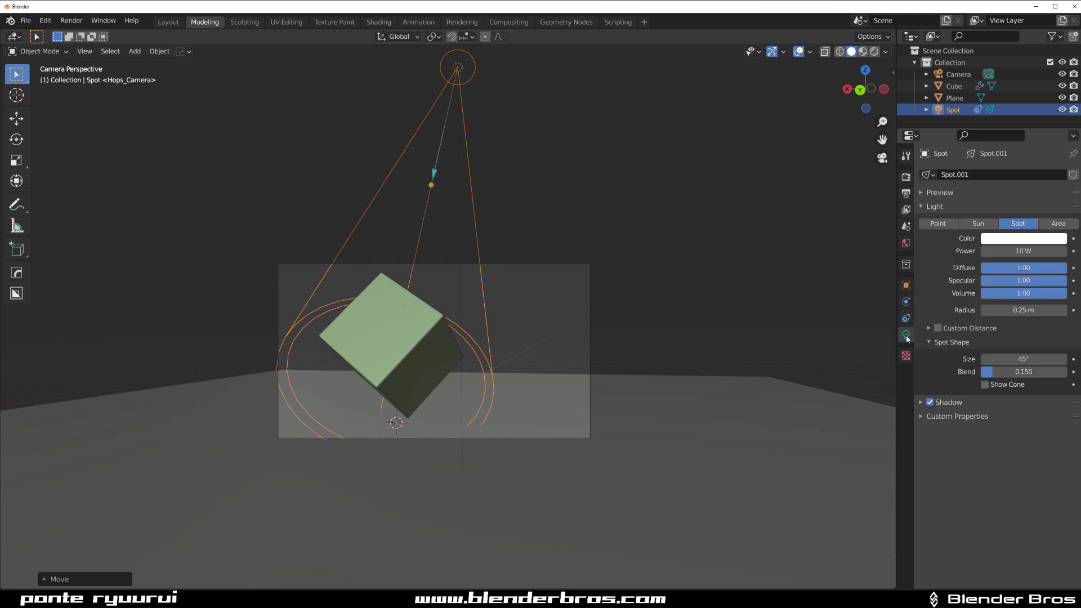
click(1034, 248)
text(4000)
key(Return)
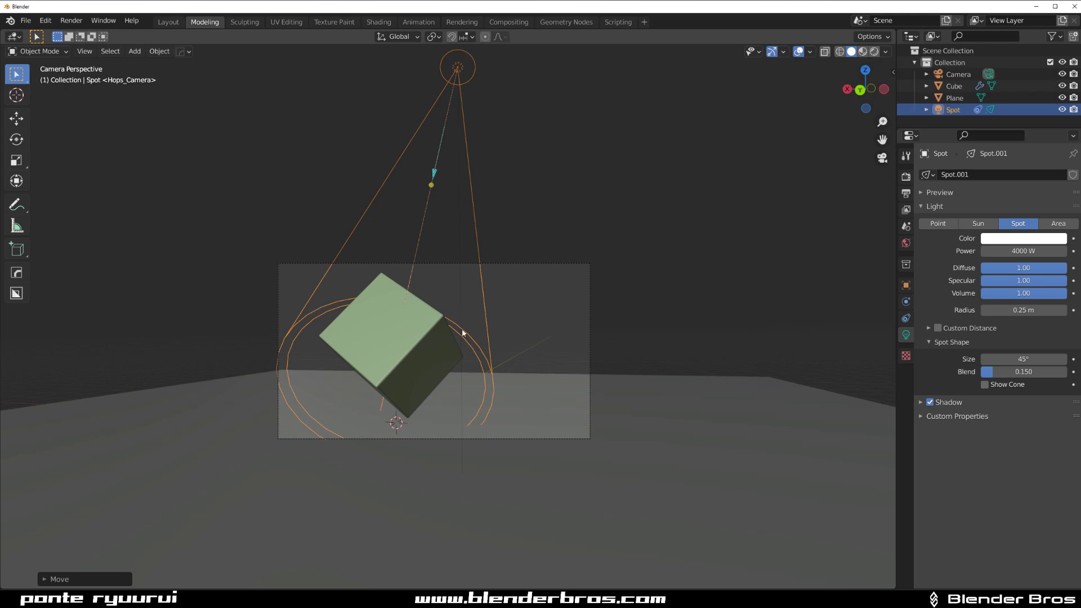
Search the add-ons in the preferences for TOOL and examine the pie menu settings of MACHIN3tools
click(45, 21)
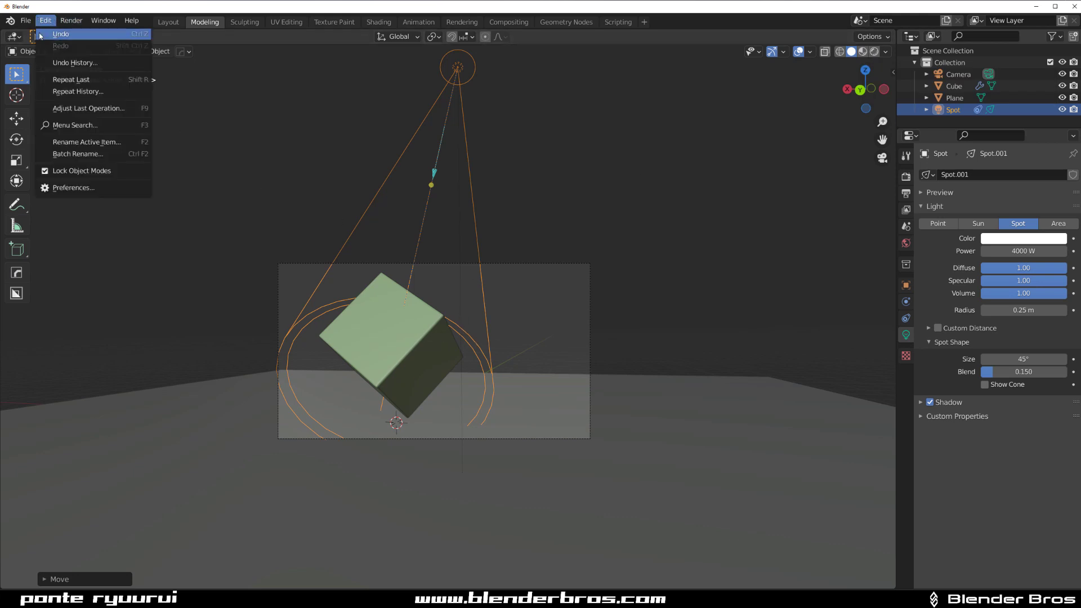
click(83, 190)
drag(116, 7, 474, 135)
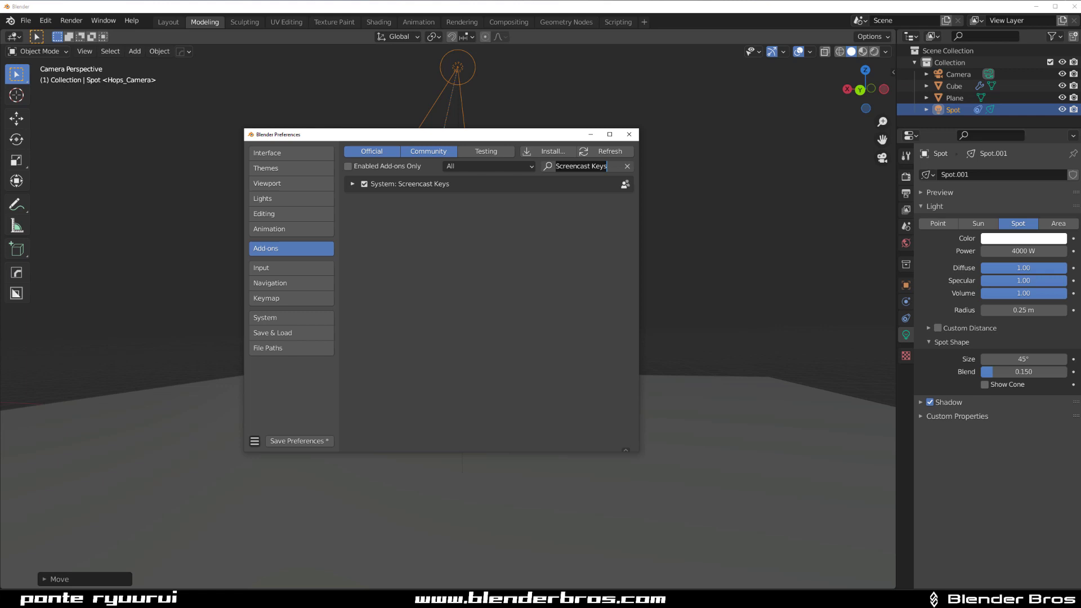
text(TOOL)
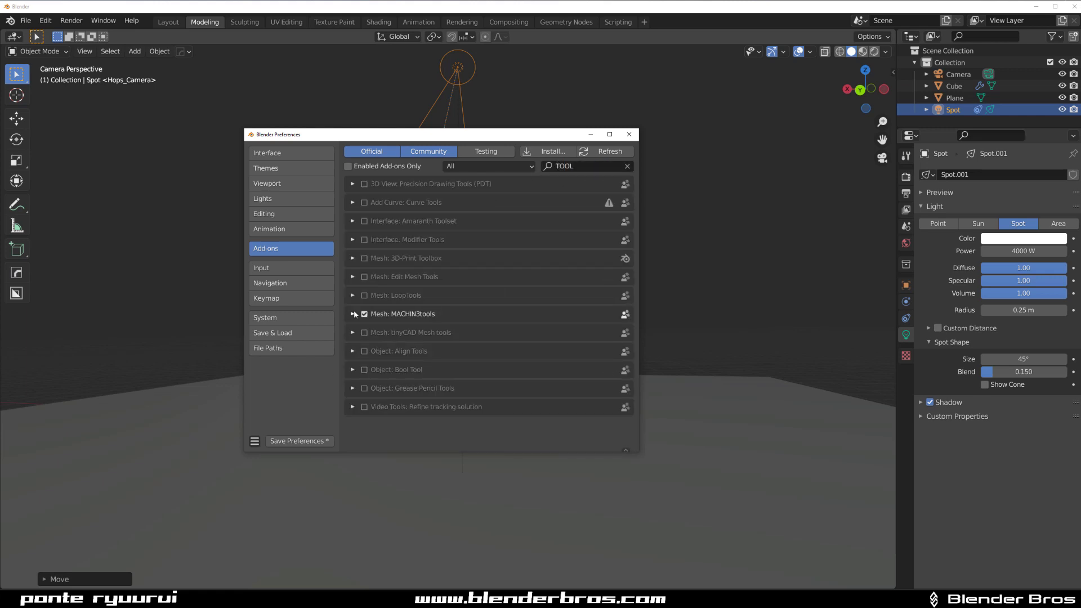
click(352, 313)
scroll(451, 285, down, 8)
scroll(451, 285, down, 4)
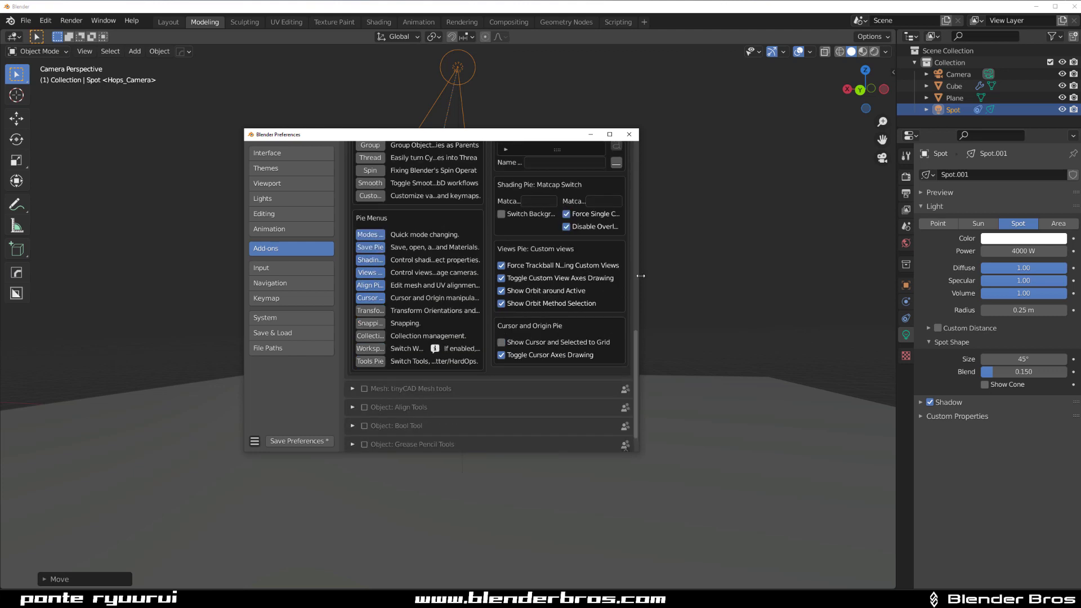
drag(641, 276, 872, 275)
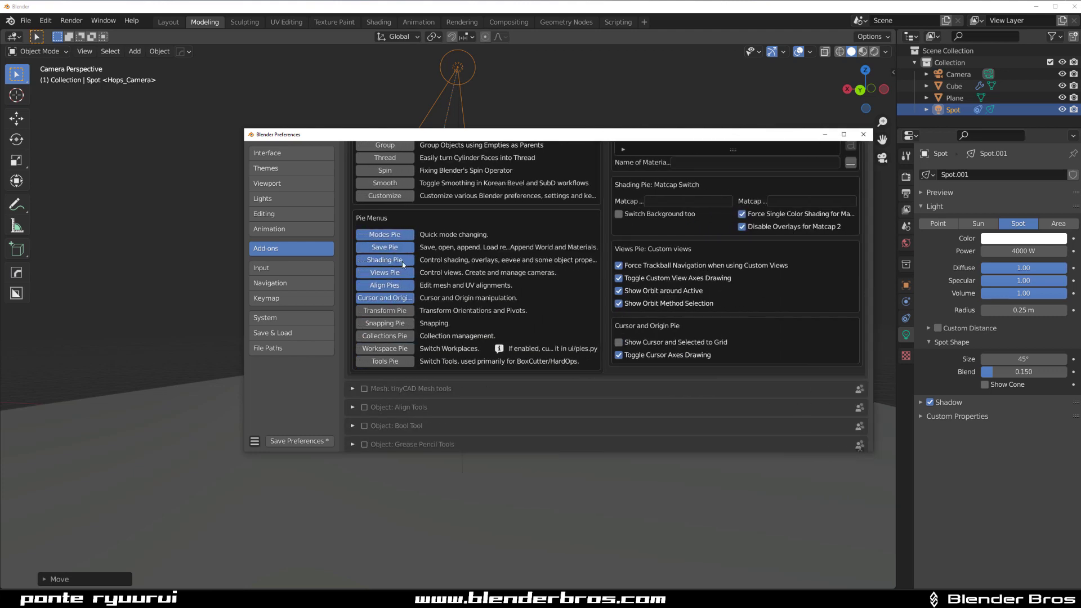
click(862, 135)
Switch the viewport to Rendered shading and turn on Screen Space Reflections for Eevee
key(z)
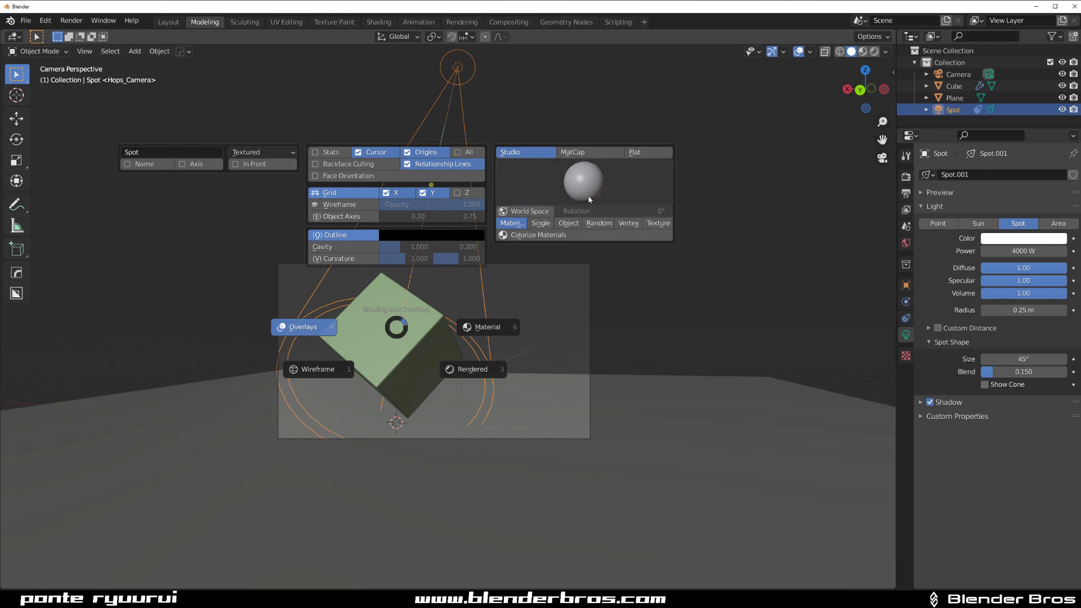
key(Escape)
click(872, 54)
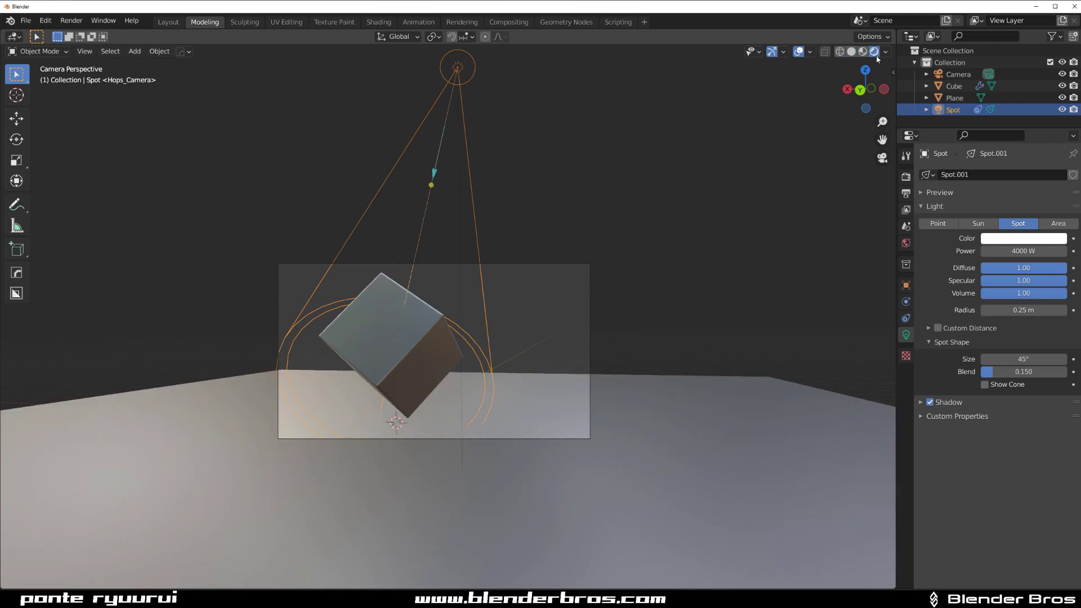
key(z)
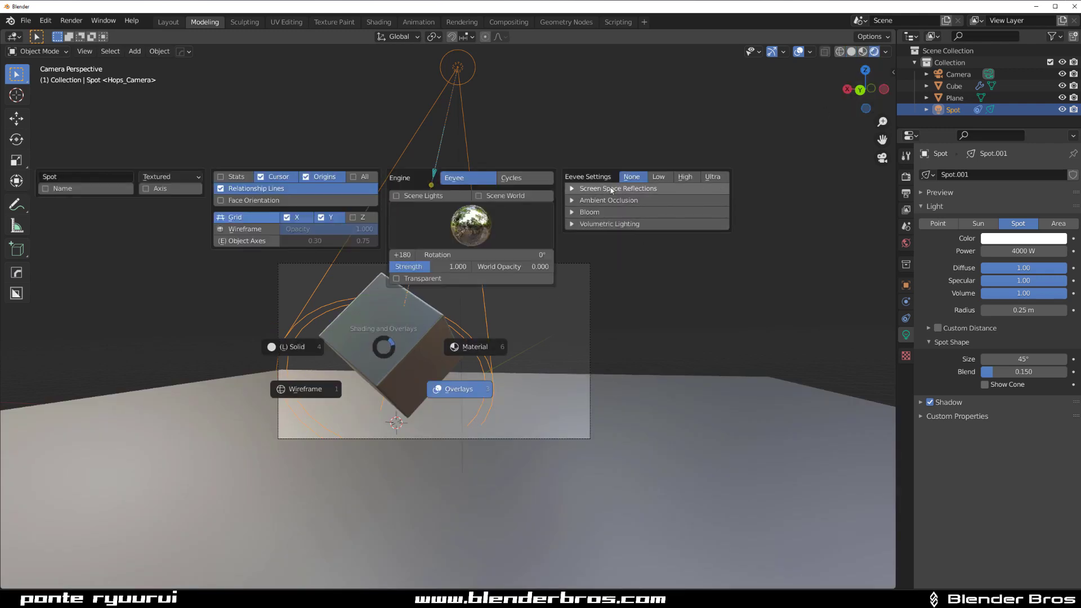
click(573, 189)
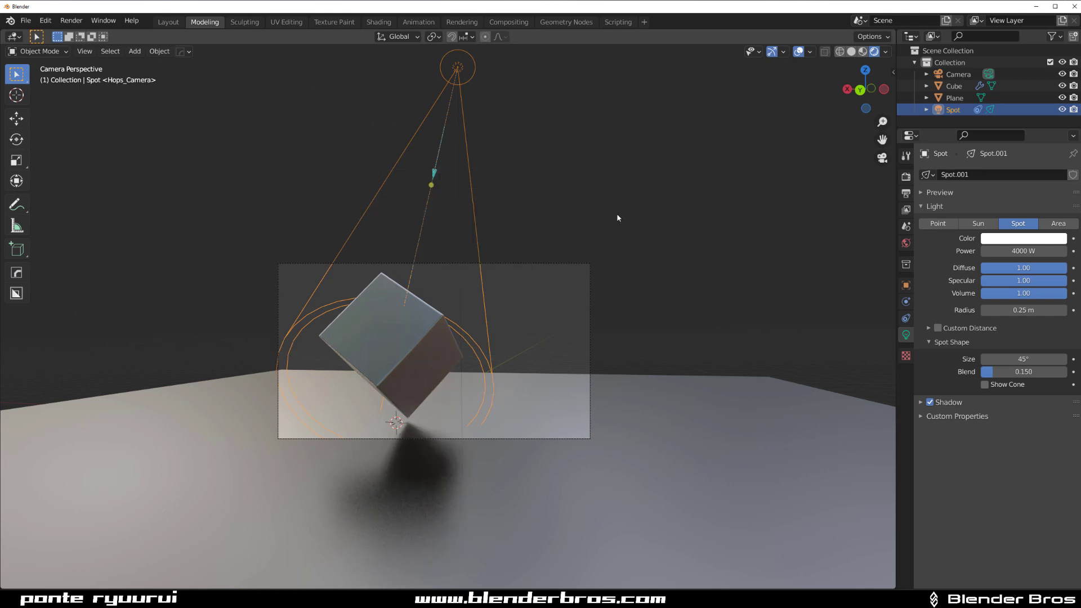
Apply the Ultra Eevee preset from the shading pie settings
key(z)
key(Escape)
key(z)
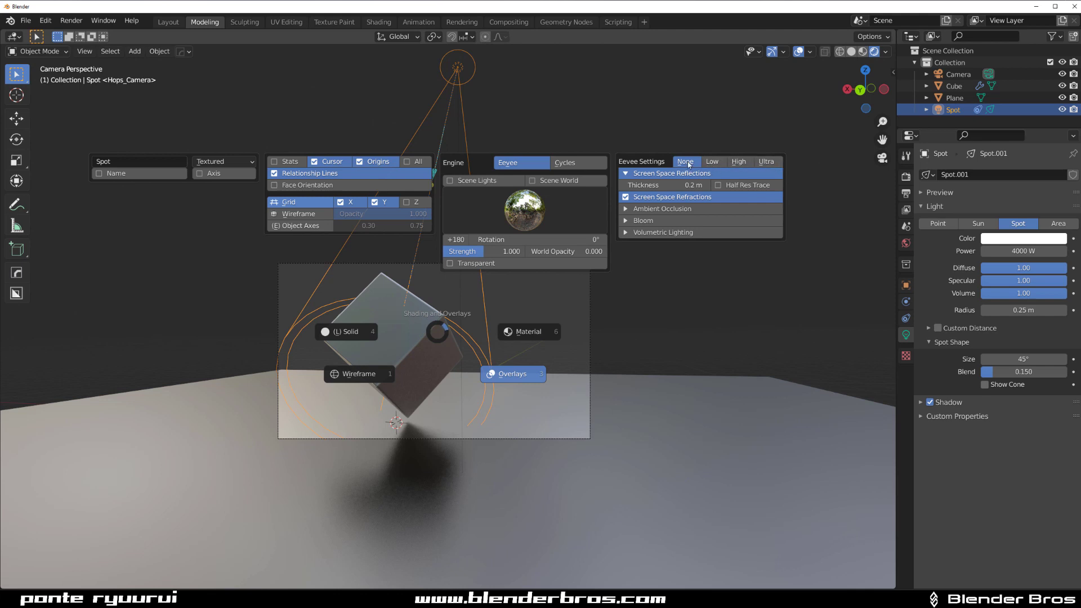
click(765, 161)
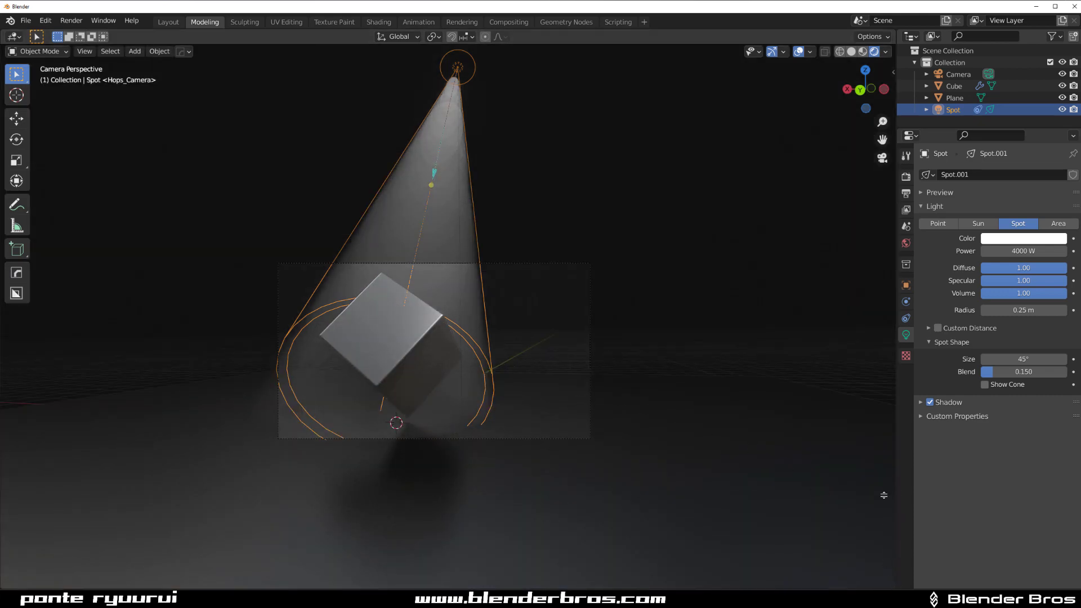
Split the 3D viewport horizontally and show the World's shader nodes in a Shader Editor in the new area
drag(884, 495, 844, 368)
click(21, 378)
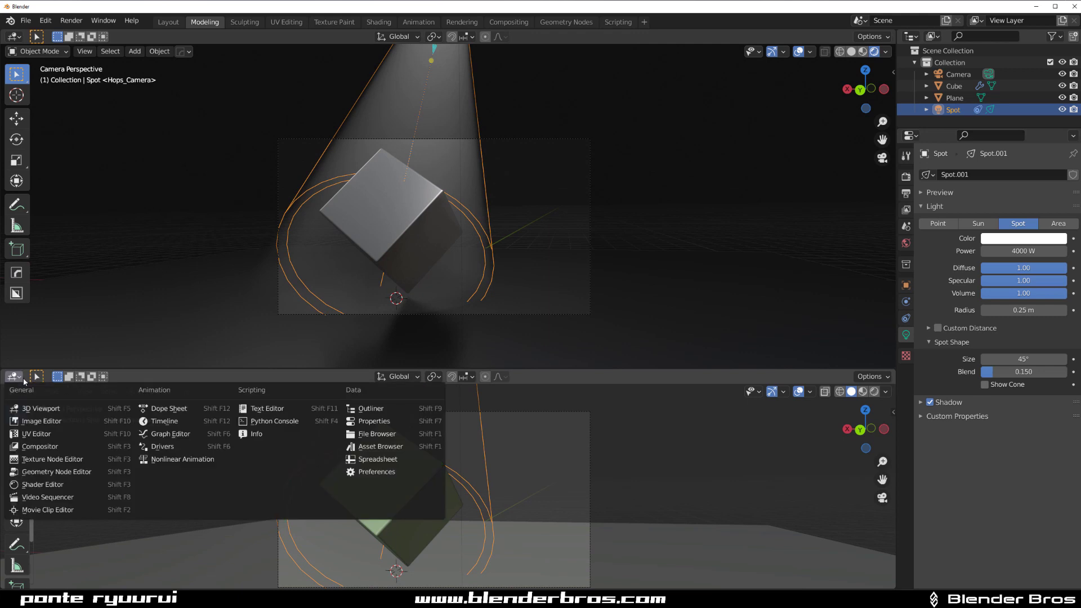
click(42, 483)
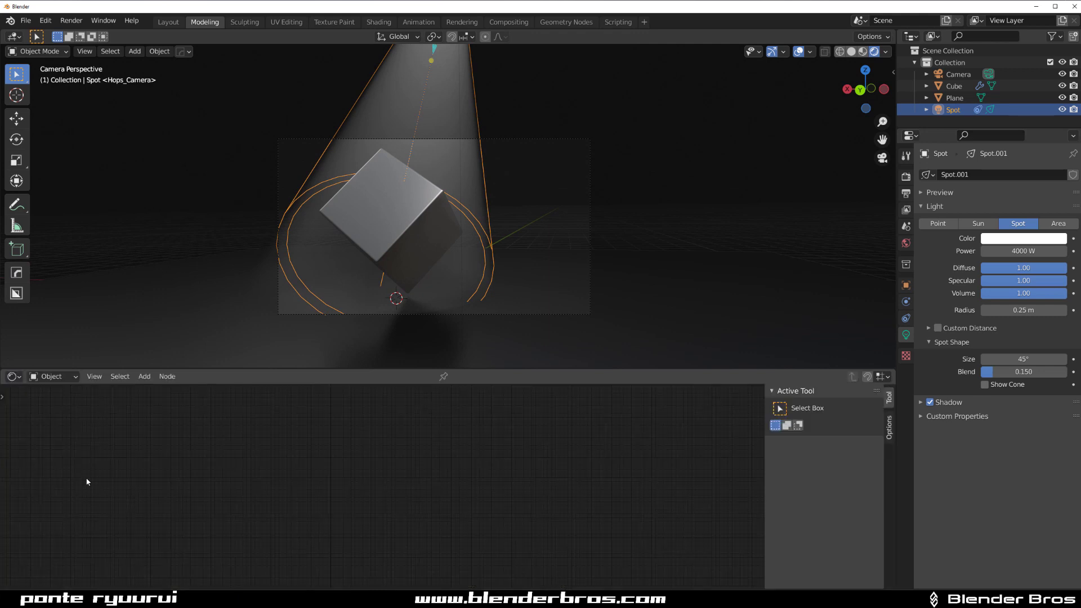
click(54, 376)
click(46, 406)
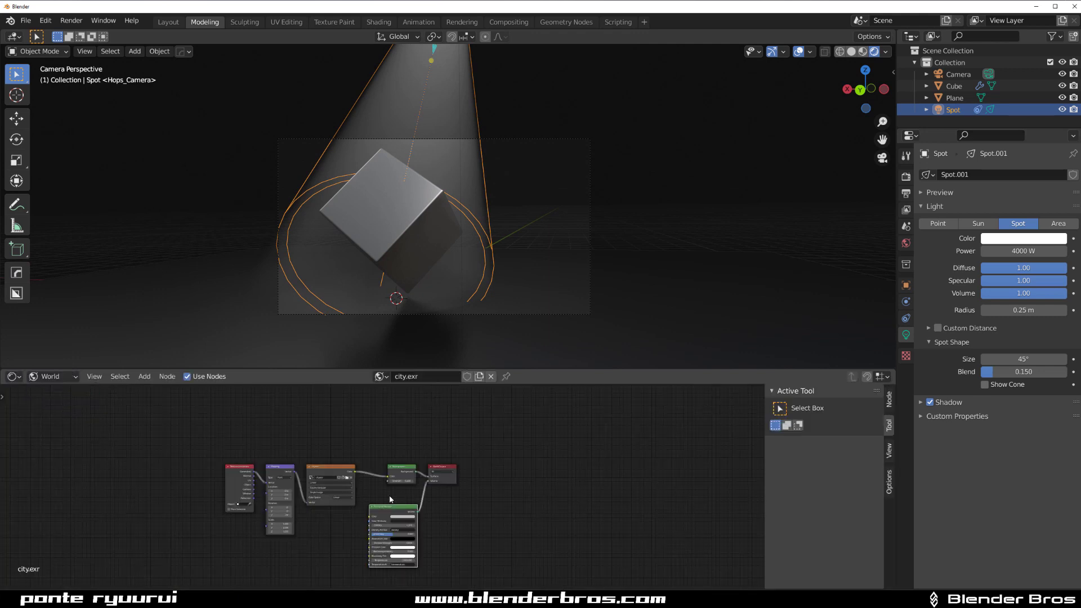
middle_drag(429, 499, 408, 435)
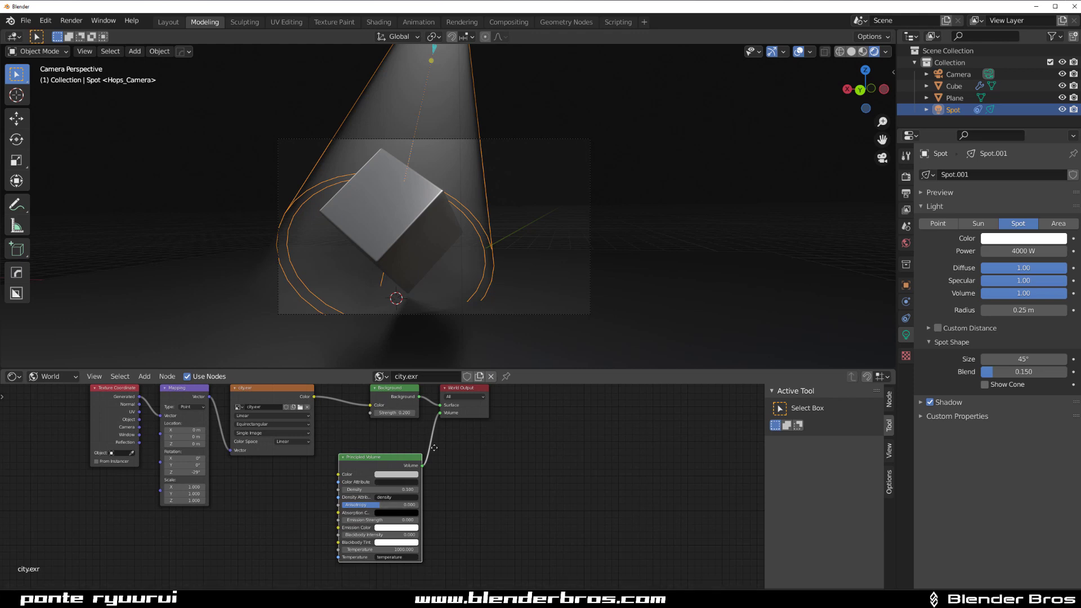
middle_drag(474, 446, 495, 484)
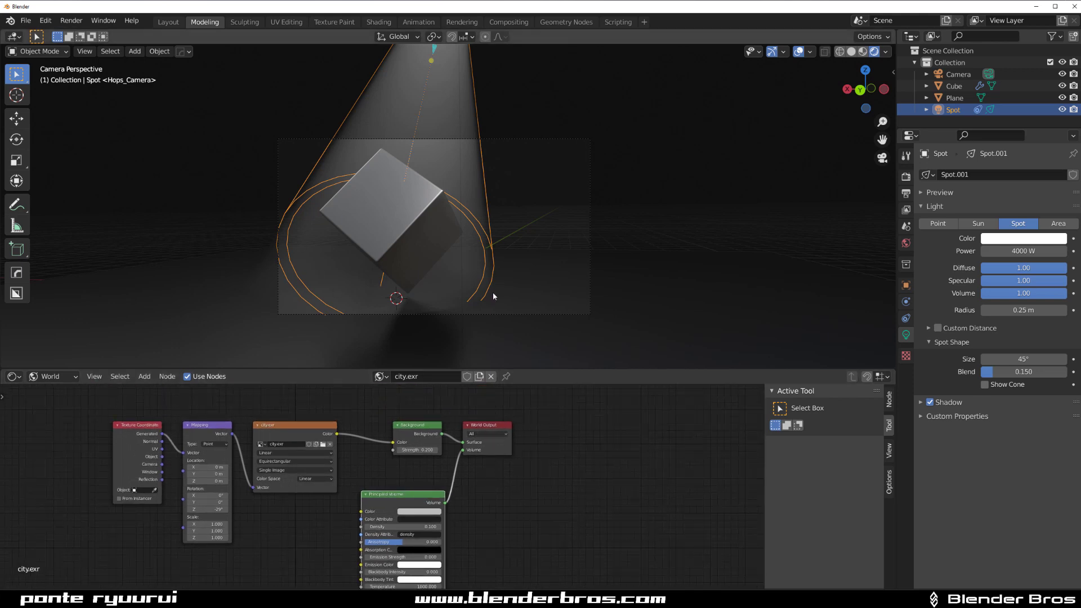
Turn on High Bit Depth for shadows in the Eevee render settings
click(907, 176)
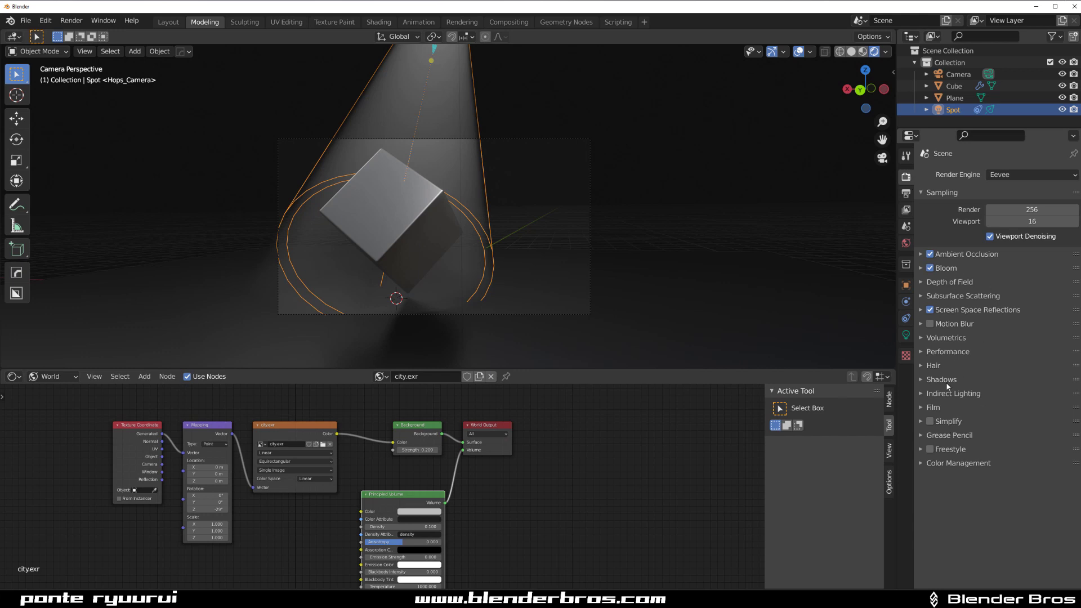
click(982, 379)
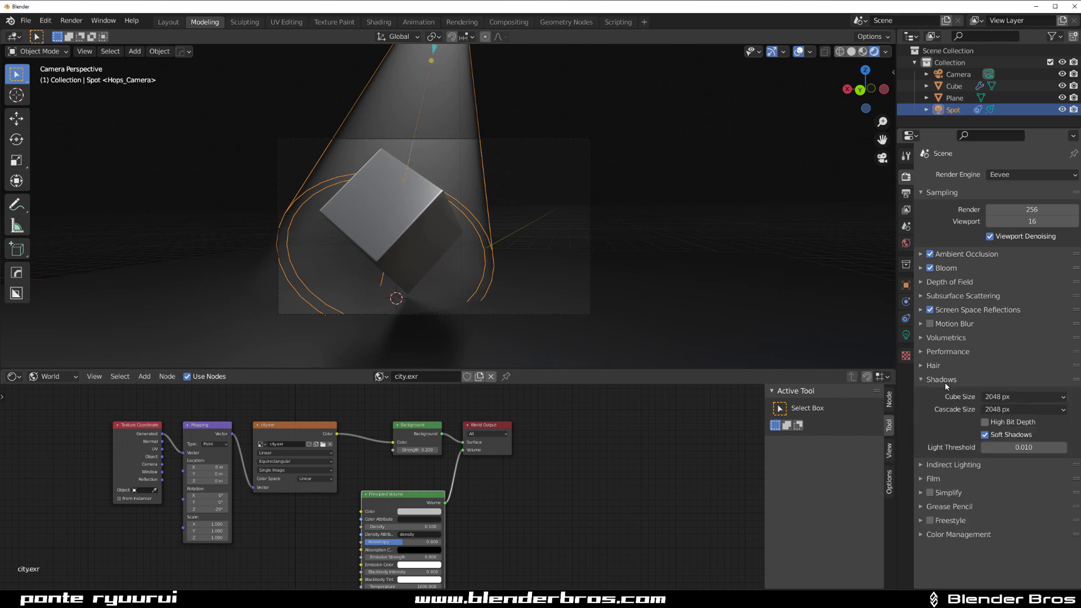
click(996, 421)
Choose a tile size of 2 px in the Eevee volumetrics settings
click(921, 338)
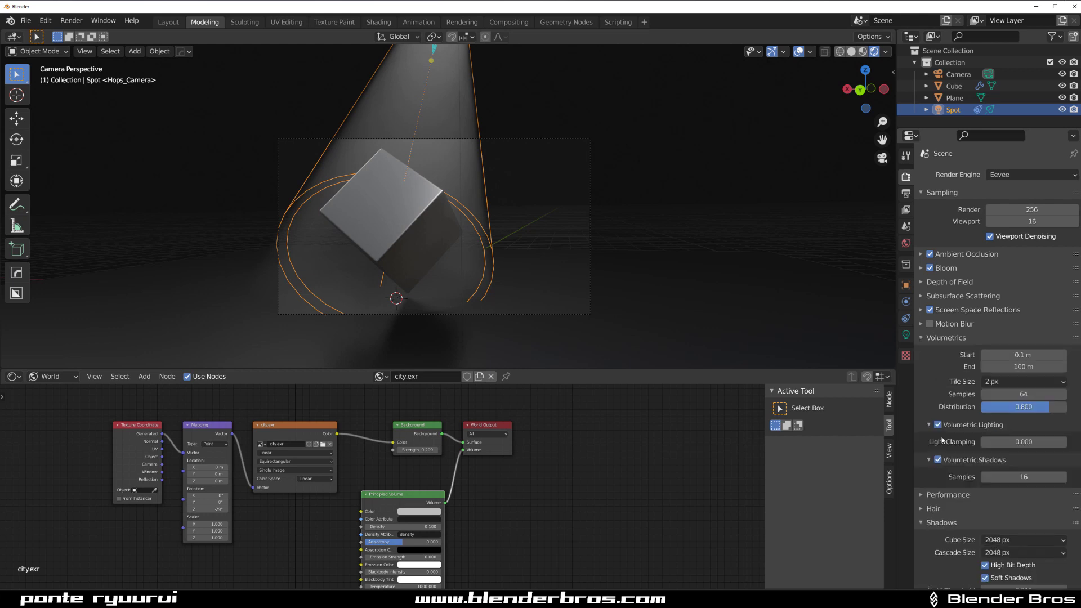
click(1048, 381)
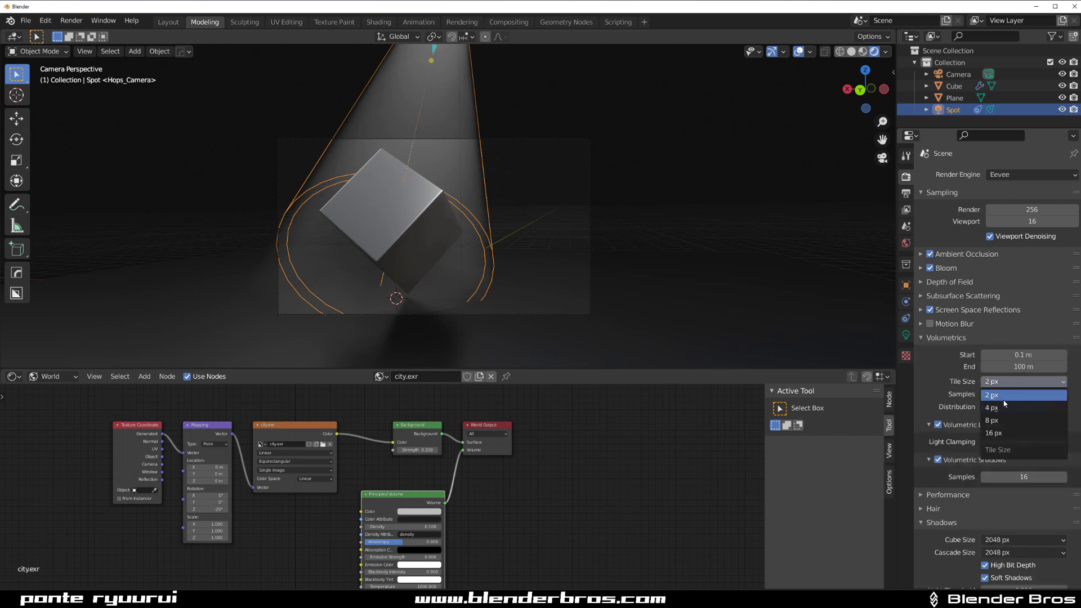
click(999, 394)
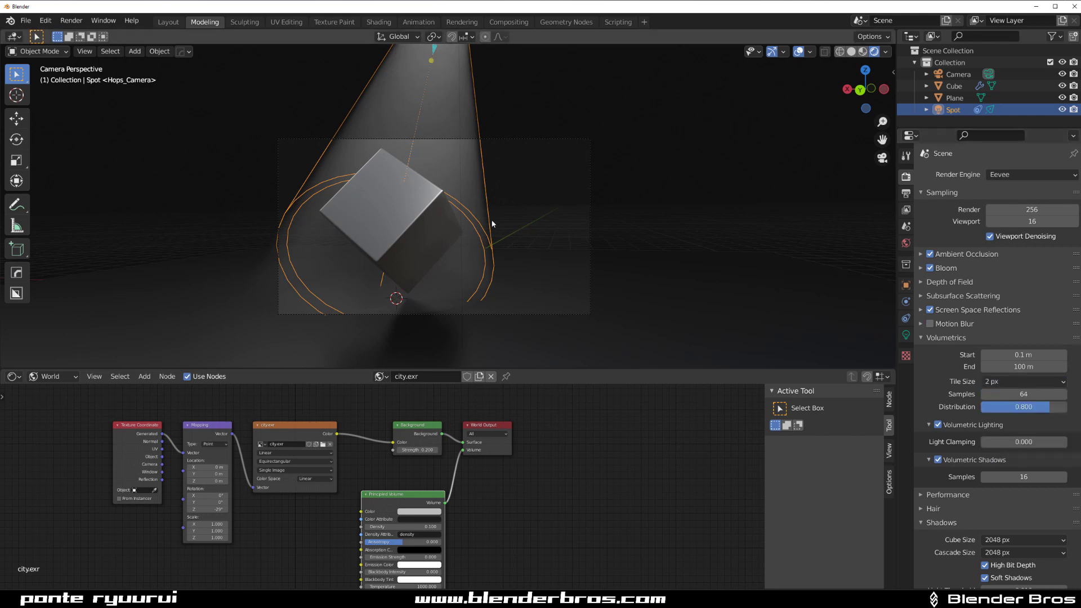
Examine the World's Principled Volume node, and close the Shader Editor area to give the 3D viewport its full height back
scroll(376, 524, up, 2)
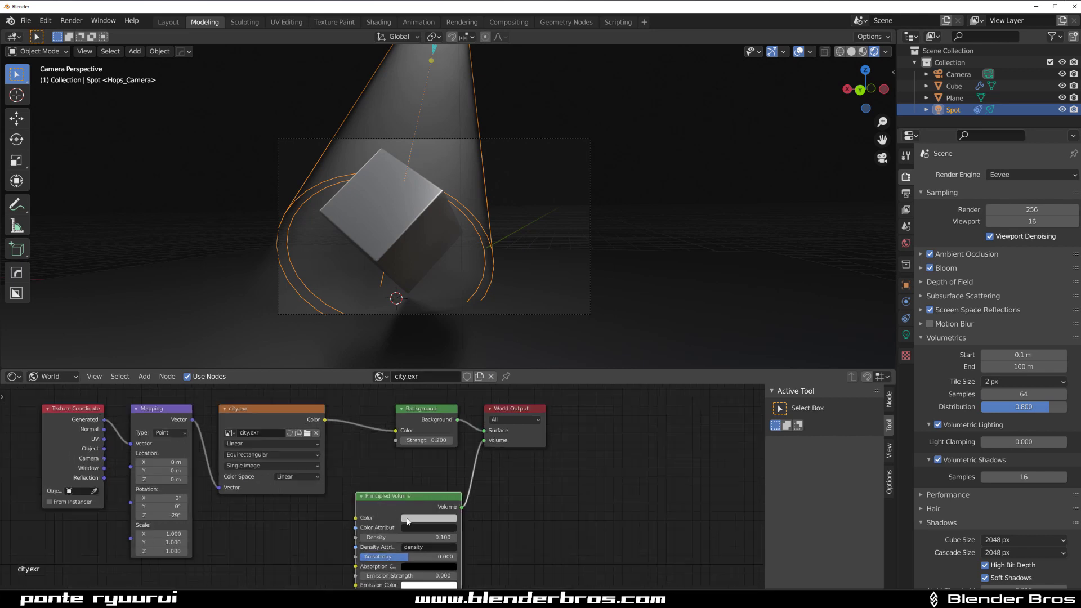
scroll(437, 453, down, 4)
scroll(437, 453, up, 1)
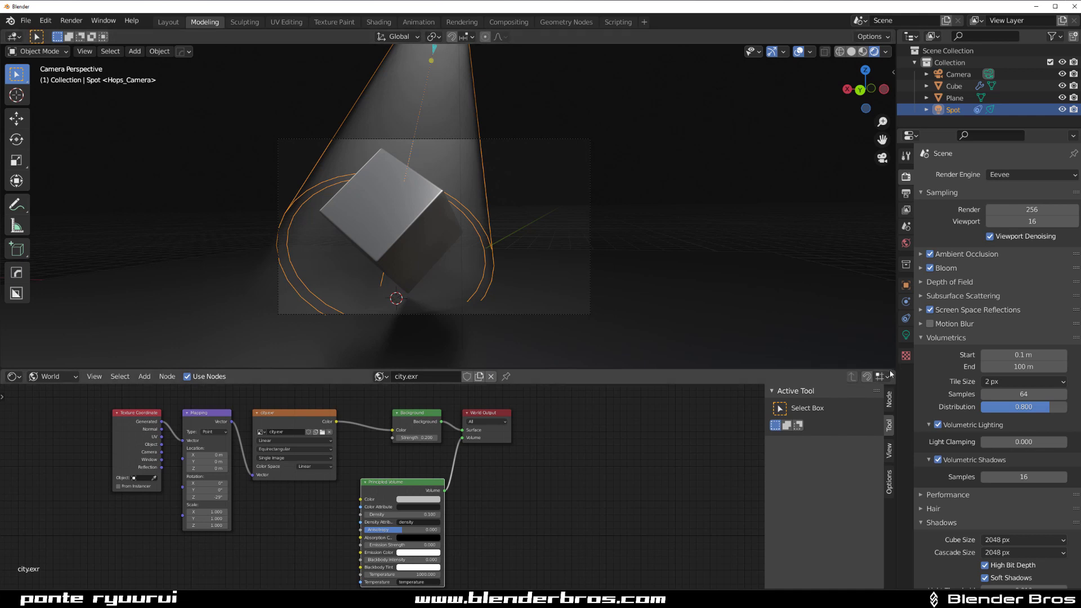
key(ctrl+space)
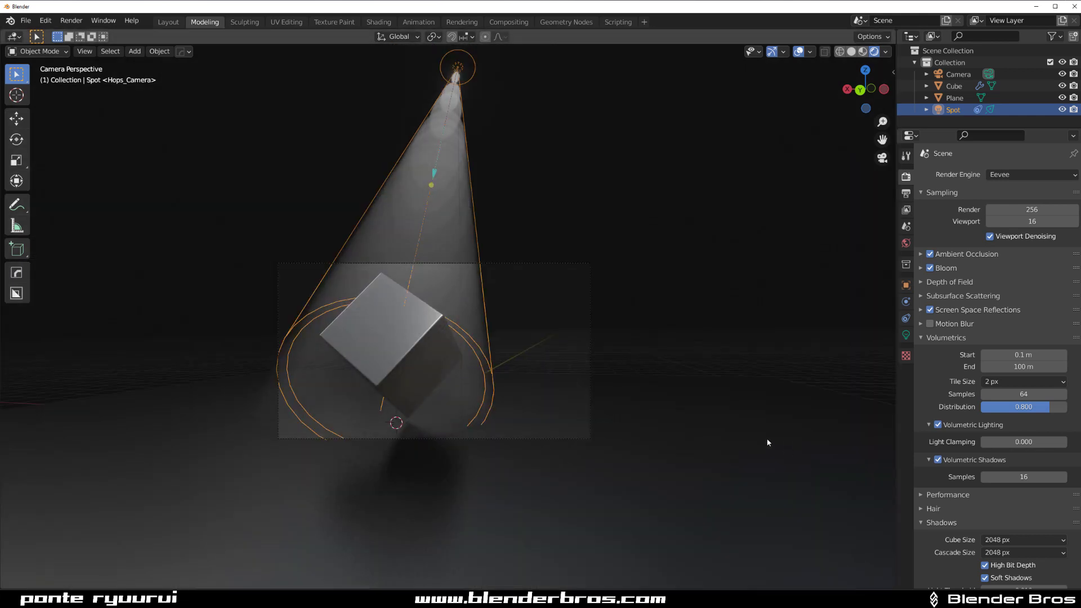
scroll(235, 320, up, 1)
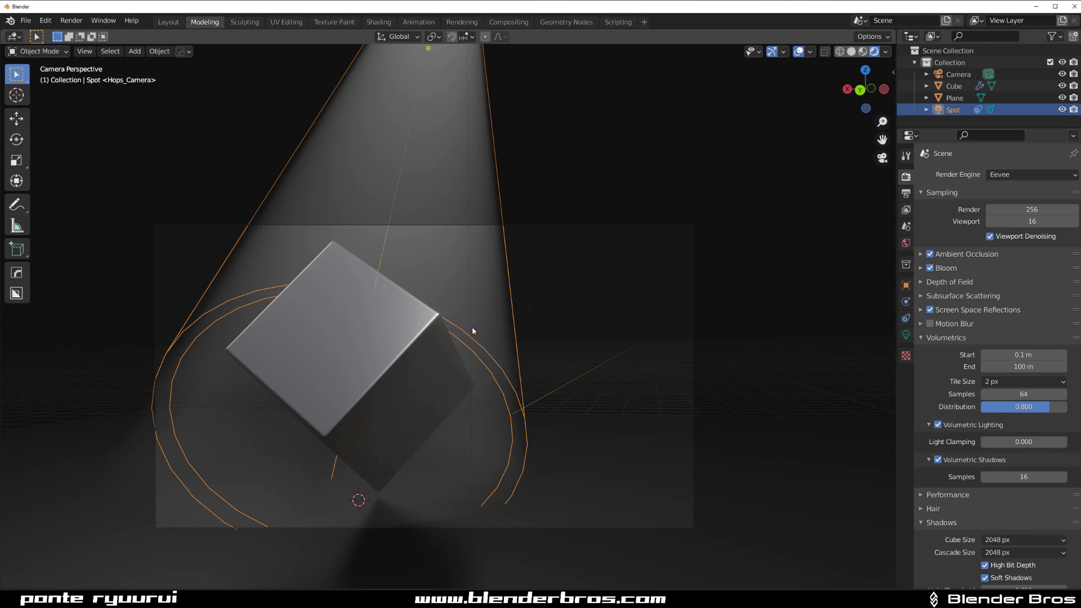
Select the ground plane and switch the Eevee preset to None
click(554, 431)
key(z)
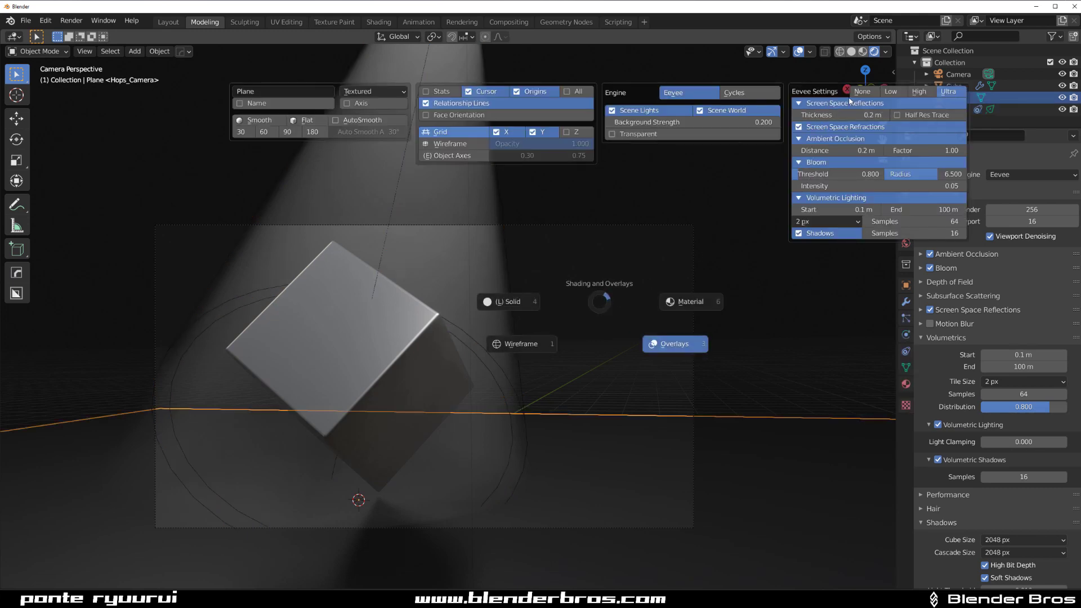
click(860, 91)
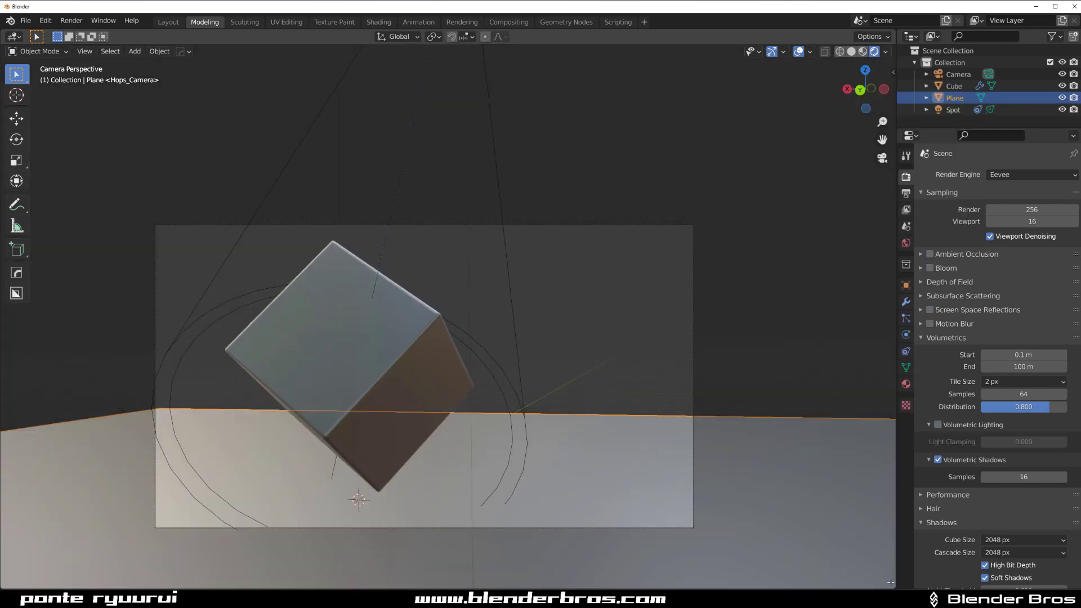
Split the viewport again and bring up the World's node tree in a Shader Editor for inspection
mouse_move(891, 583)
mouse_down()
mouse_move(810, 332)
mouse_move(799, 329)
mouse_up()
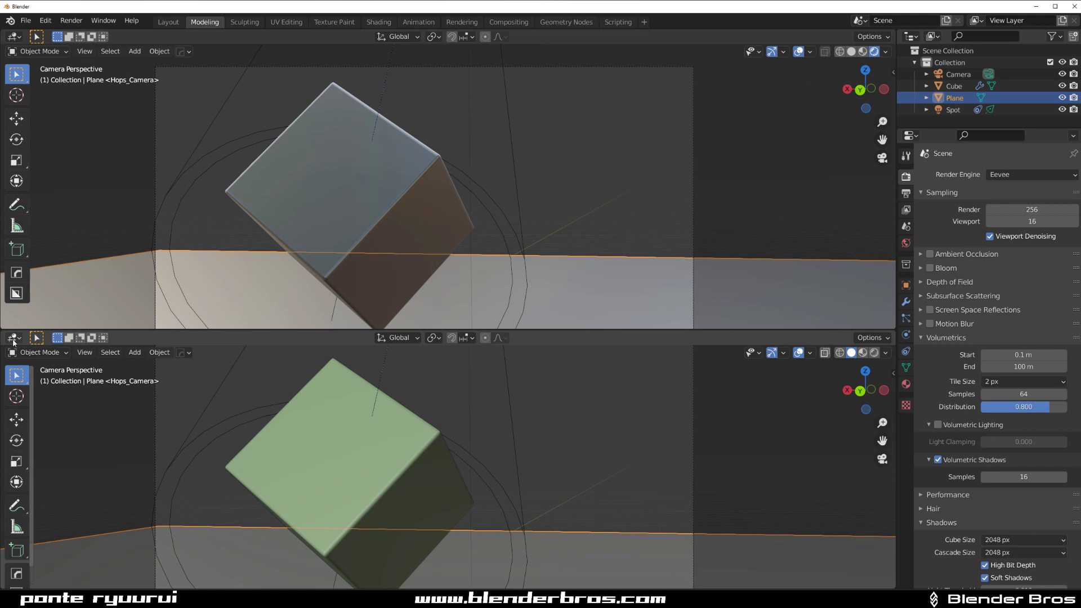
click(14, 340)
click(34, 445)
click(42, 337)
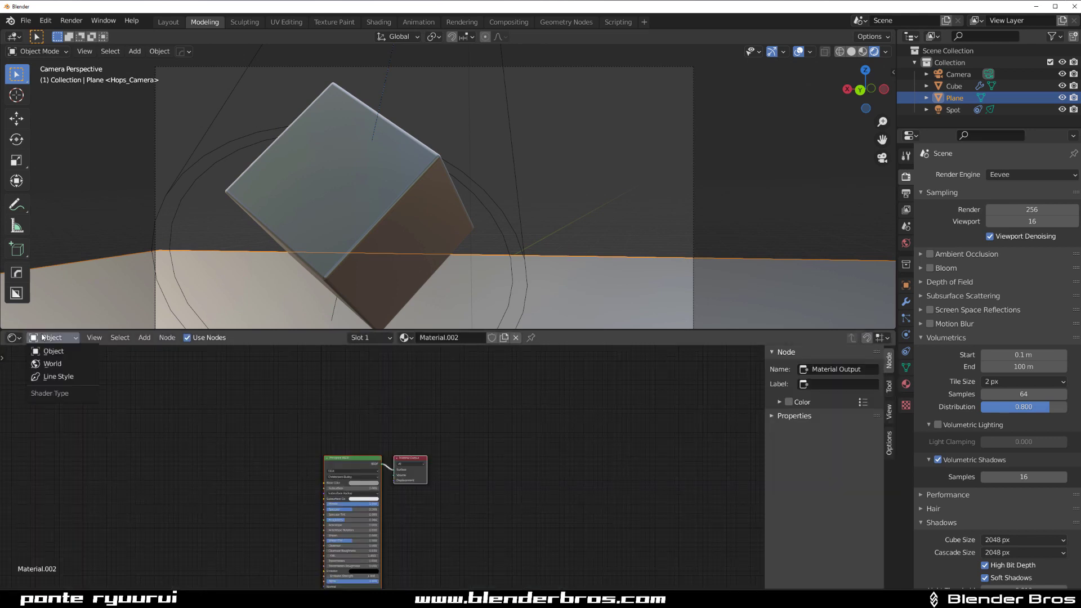
click(52, 363)
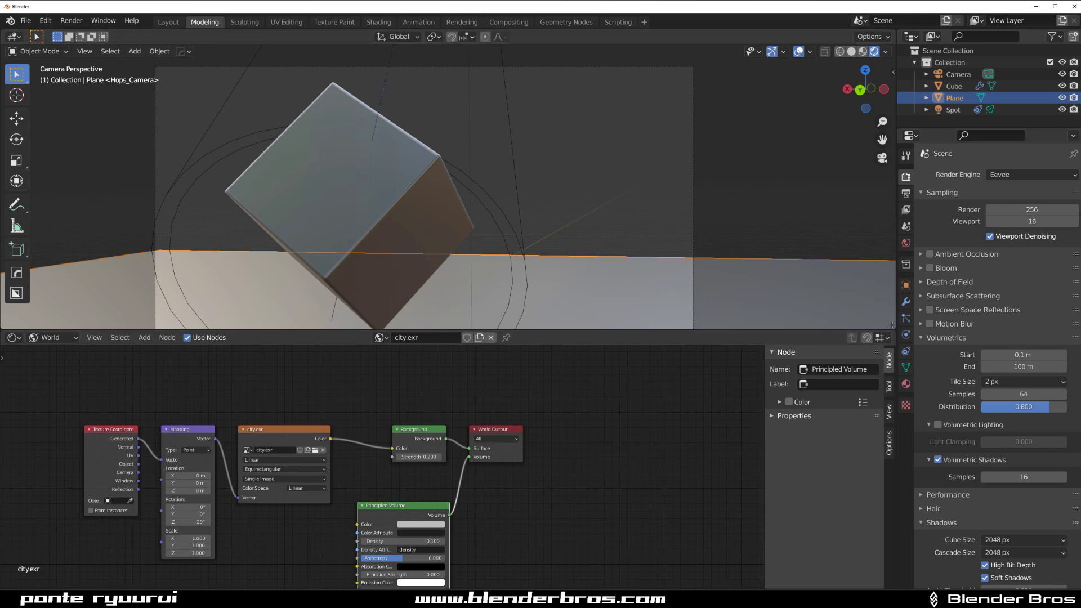
Close the Shader Editor area and reapply the Ultra Eevee preset
drag(894, 328, 878, 377)
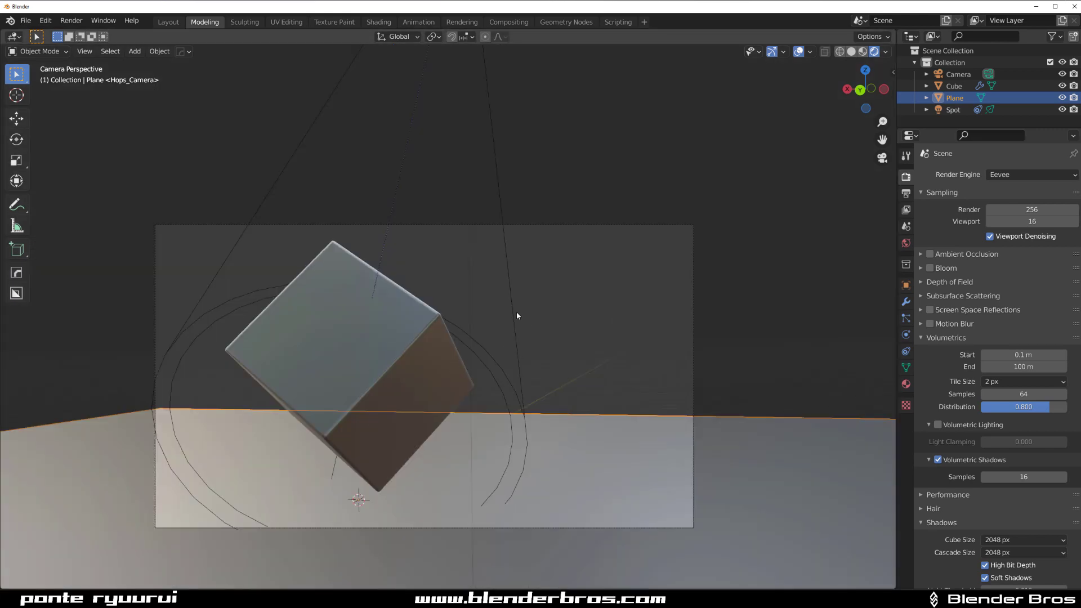
key(z)
click(899, 141)
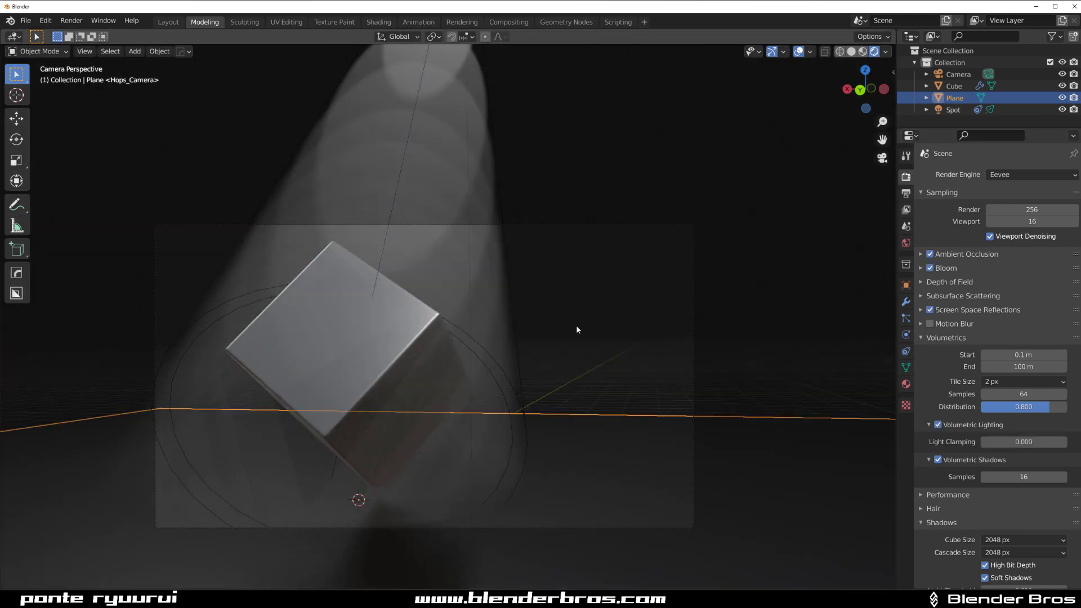